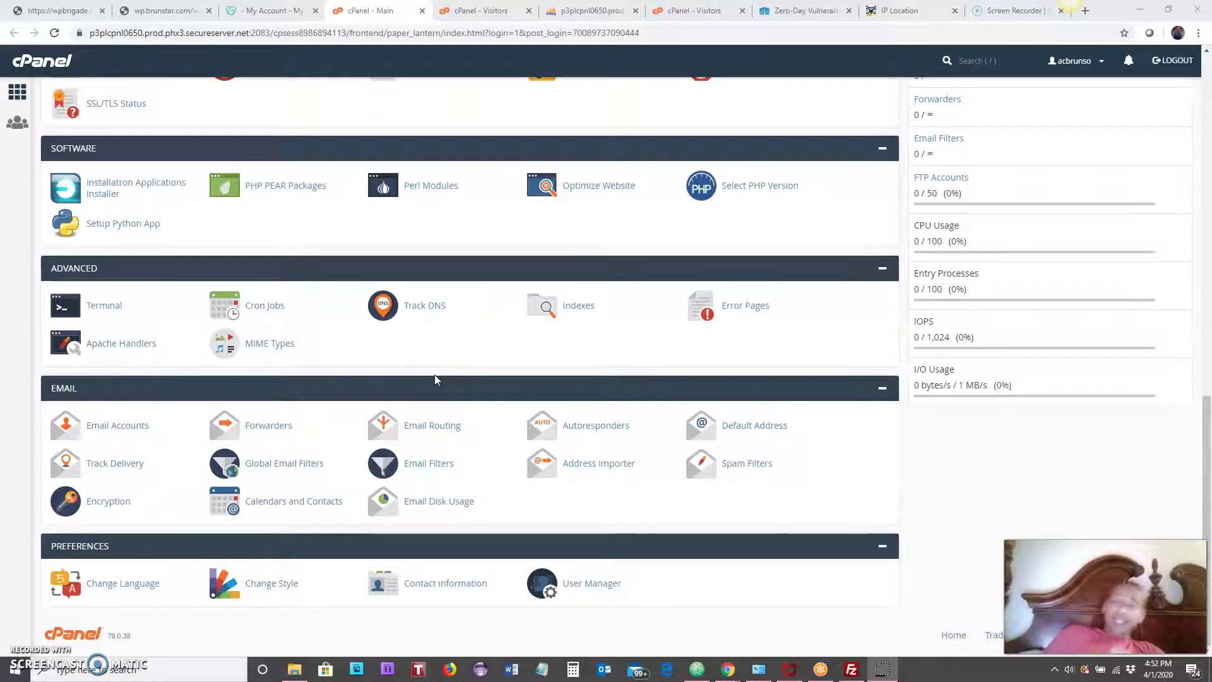
# - Scroll the cPanel dashboard to the Metrics tools and bring up the Visitors log
pyautogui.scroll(2, 434, 375)
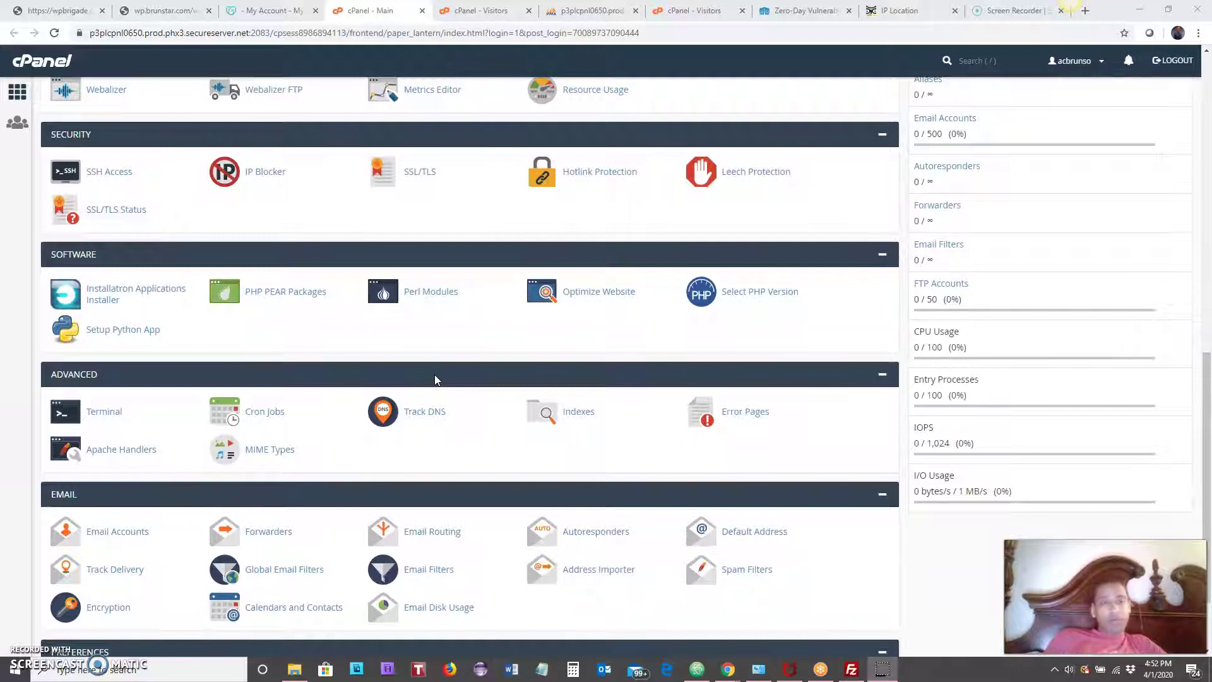
pyautogui.scroll(1, 435, 379)
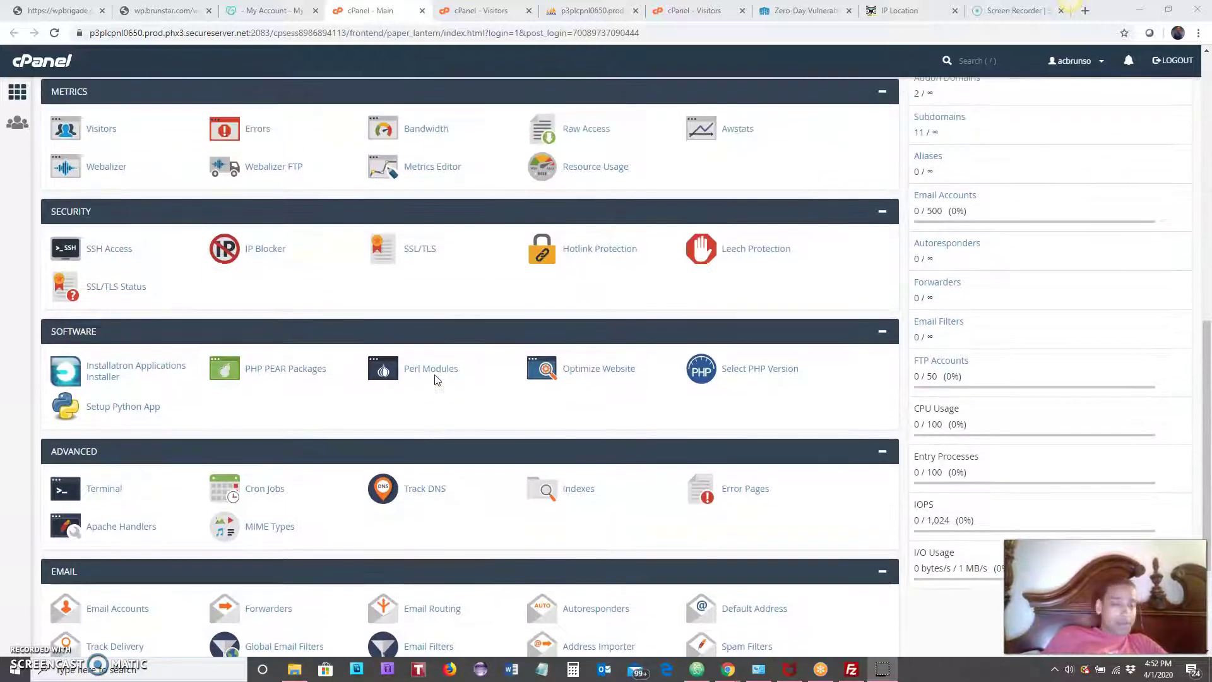
pyautogui.scroll(1, 442, 372)
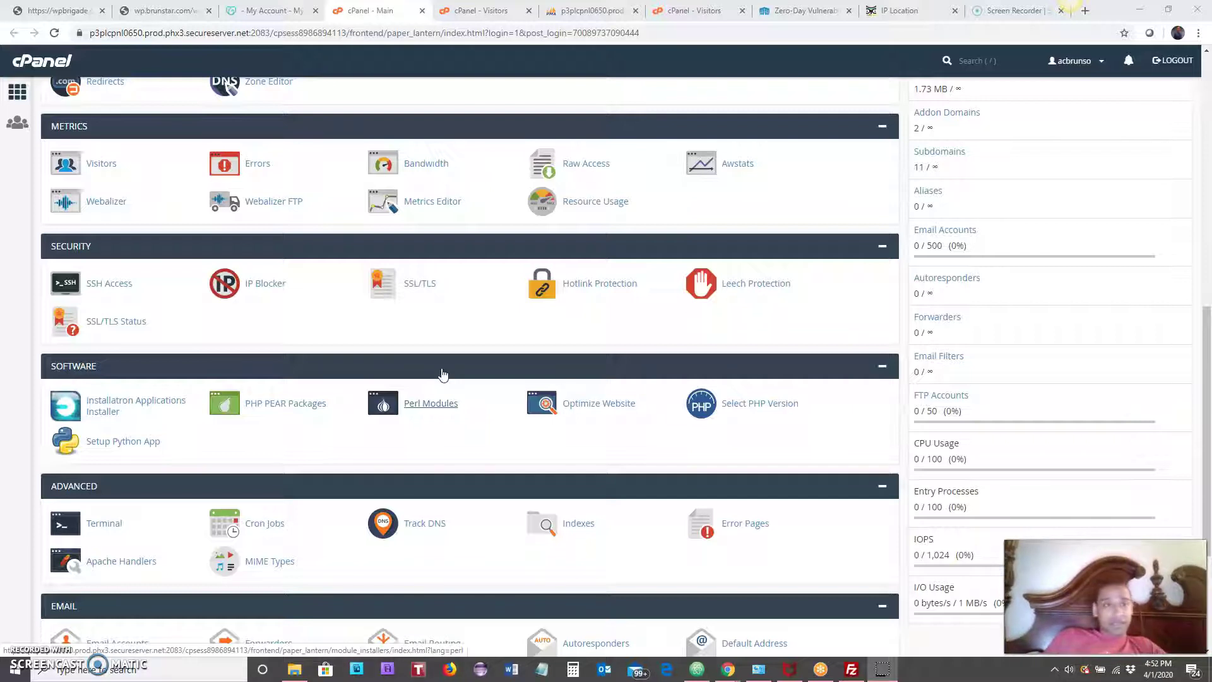
pyautogui.scroll(1, 443, 374)
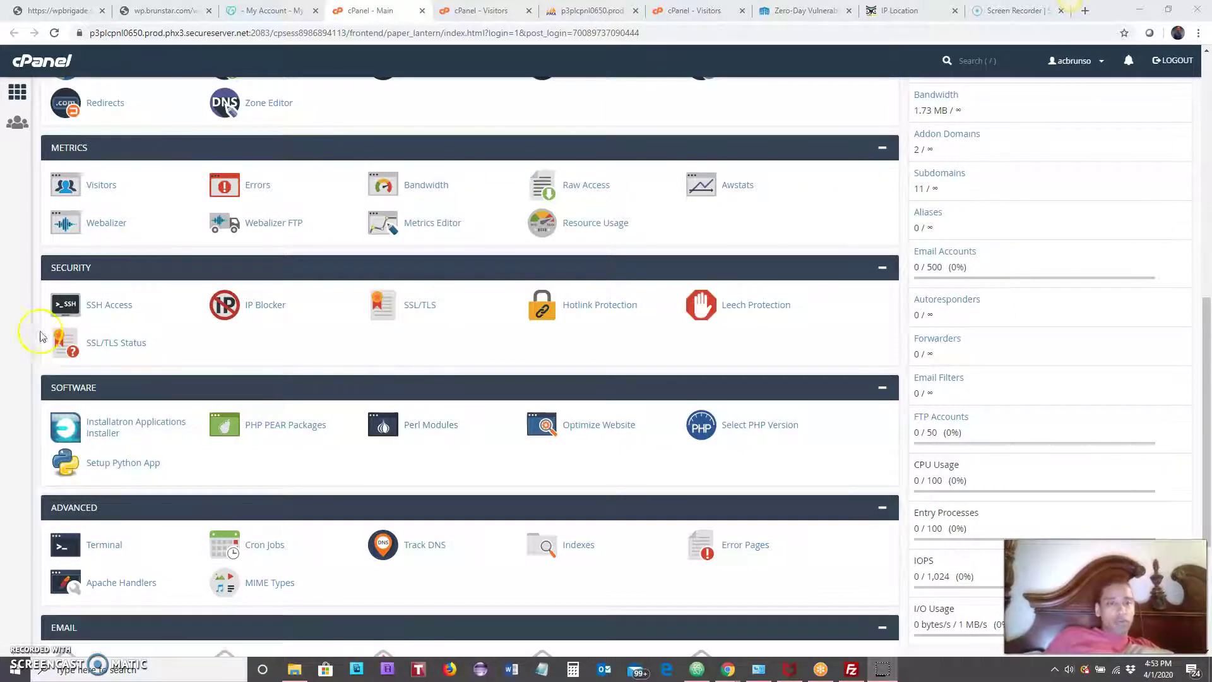
pyautogui.click(97, 432)
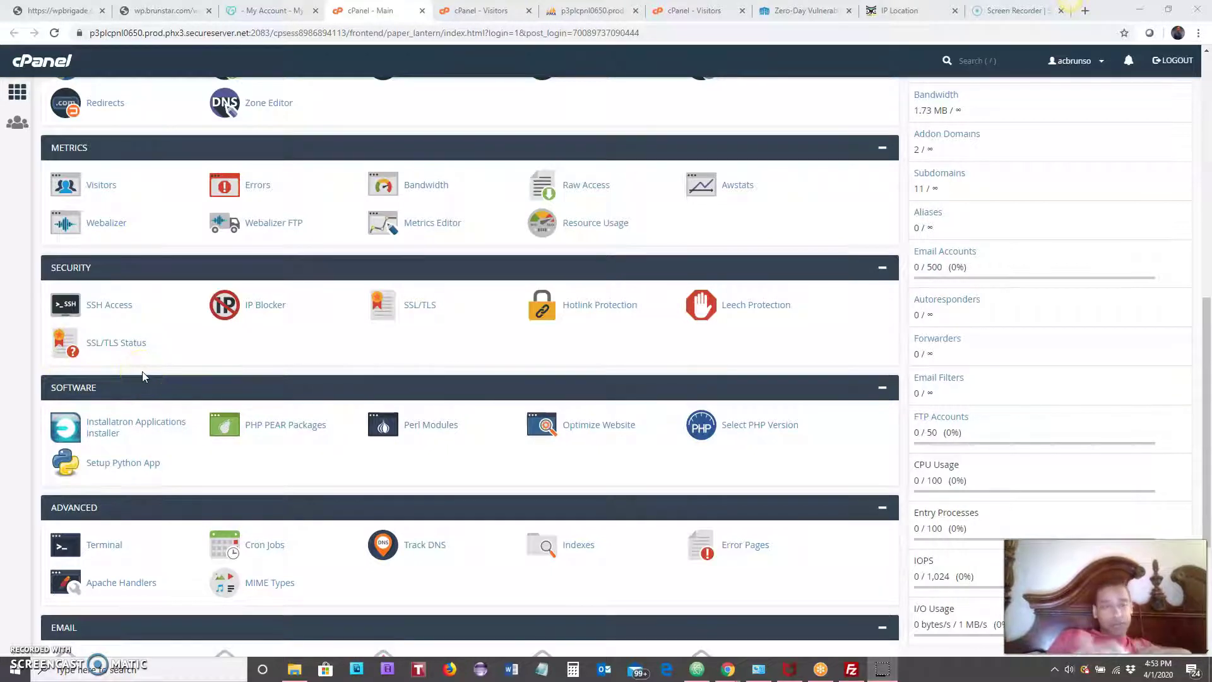
pyautogui.click(111, 195)
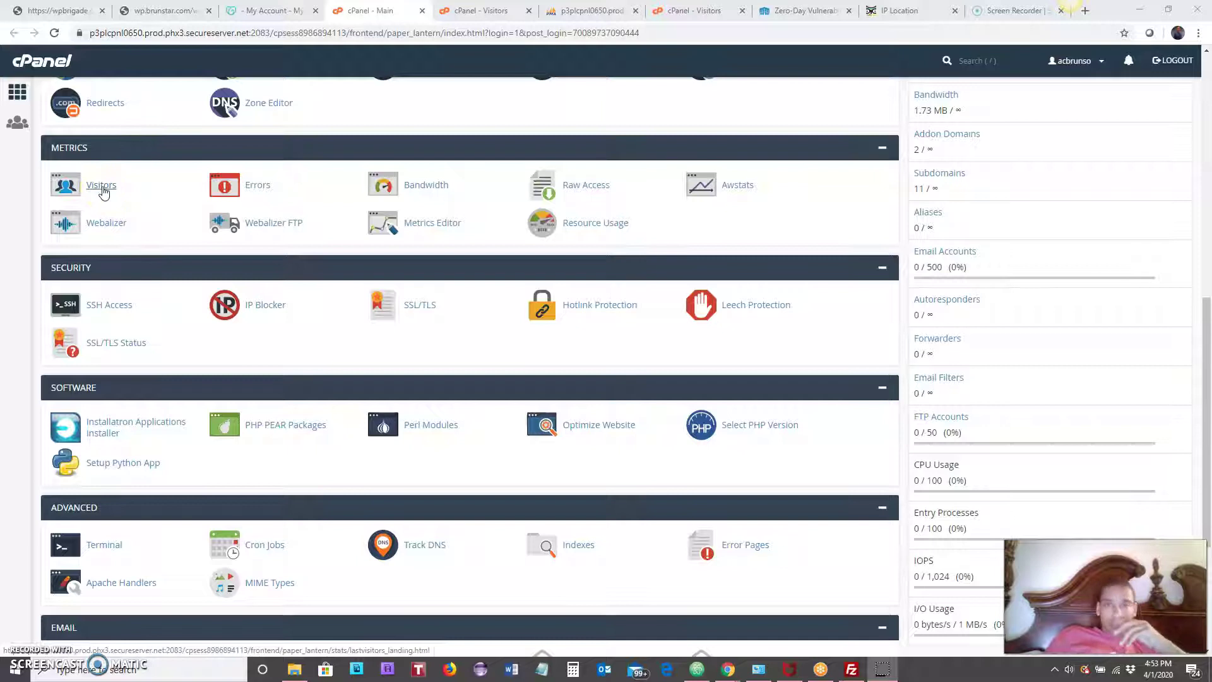
# - In the Visitors log, highlight the IP 192.227.215.192 in the first /wp-json/wp/v2/users row
pyautogui.click(464, 18)
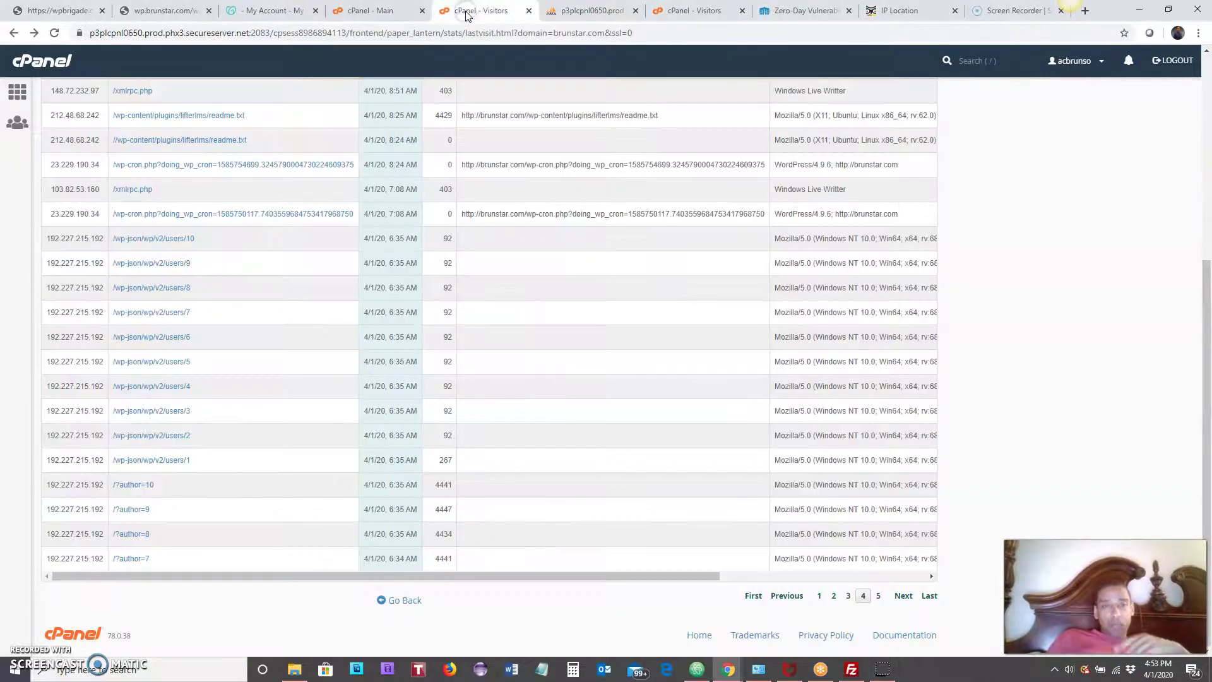
pyautogui.scroll(5, 440, 162)
pyautogui.scroll(-5, 440, 158)
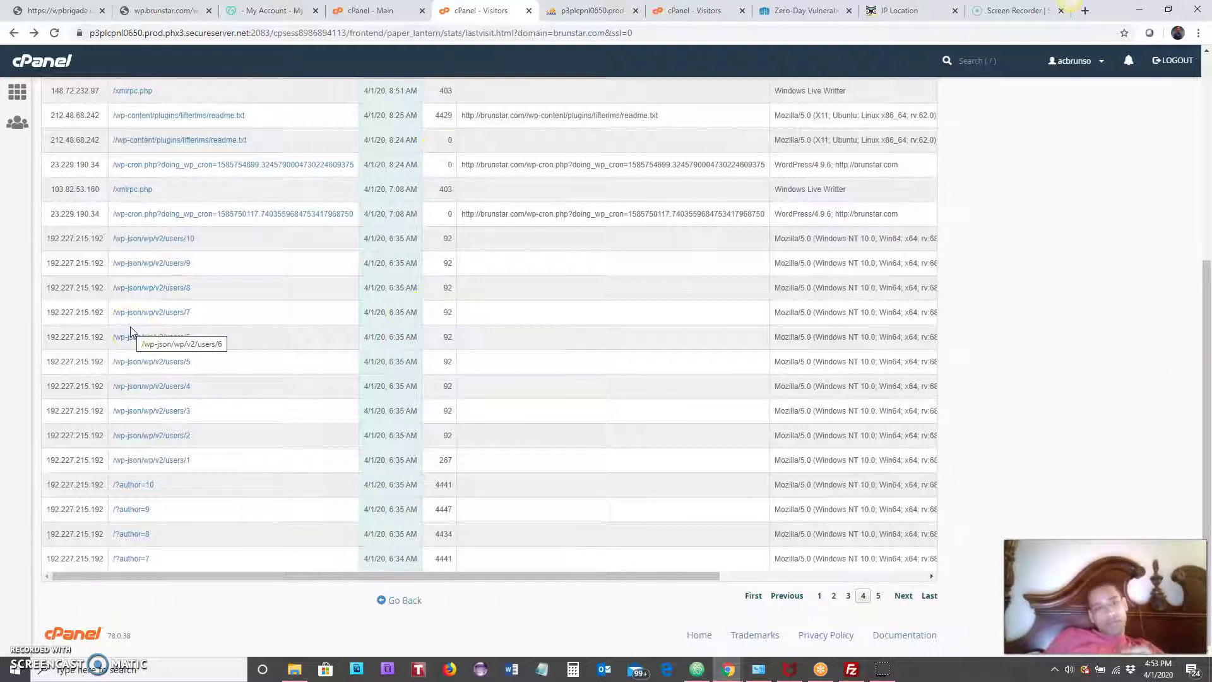
pyautogui.click(48, 238)
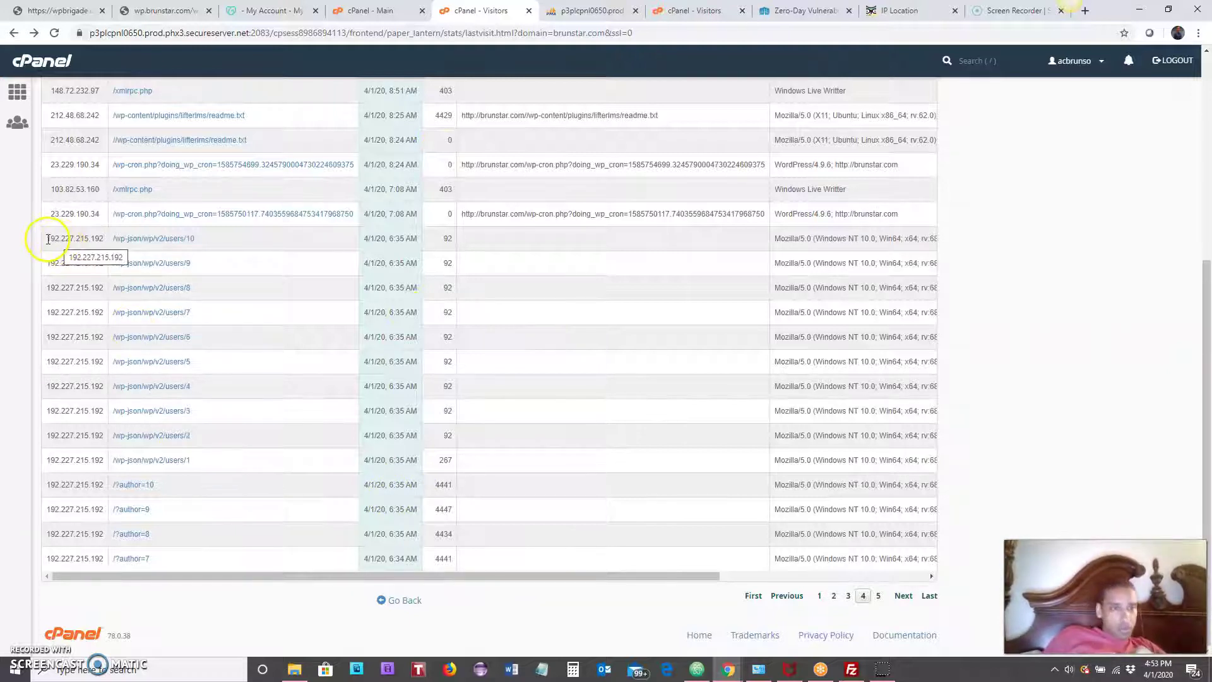
pyautogui.moveTo(48, 238); pyautogui.dragTo(104, 240)
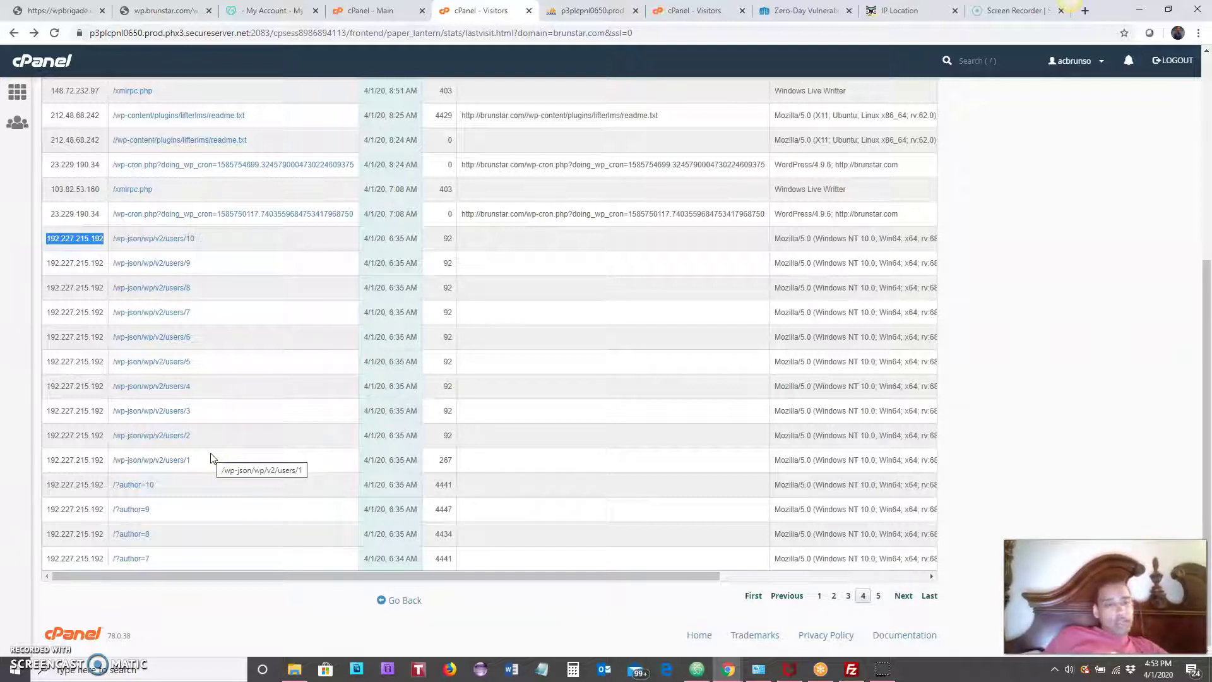
# - Open the /wp-json/wp/v2/users/1 endpoint and select the exposed username 'admin' in its JSON
pyautogui.click(123, 465)
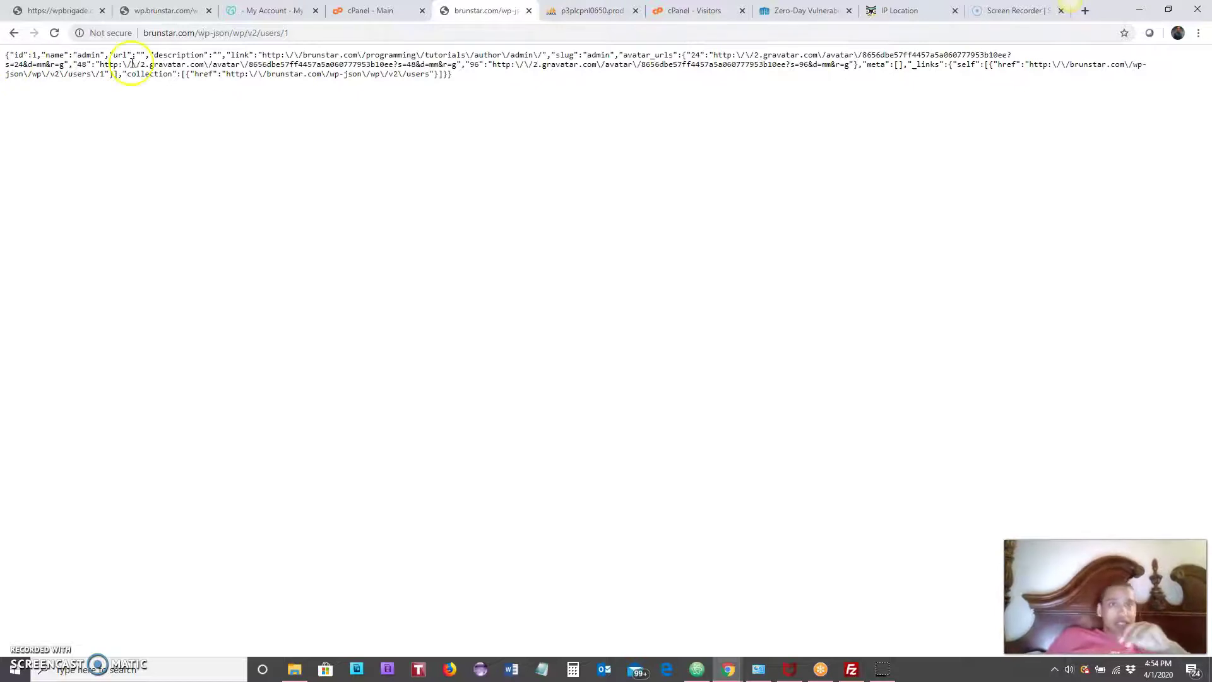
pyautogui.doubleClick(88, 55)
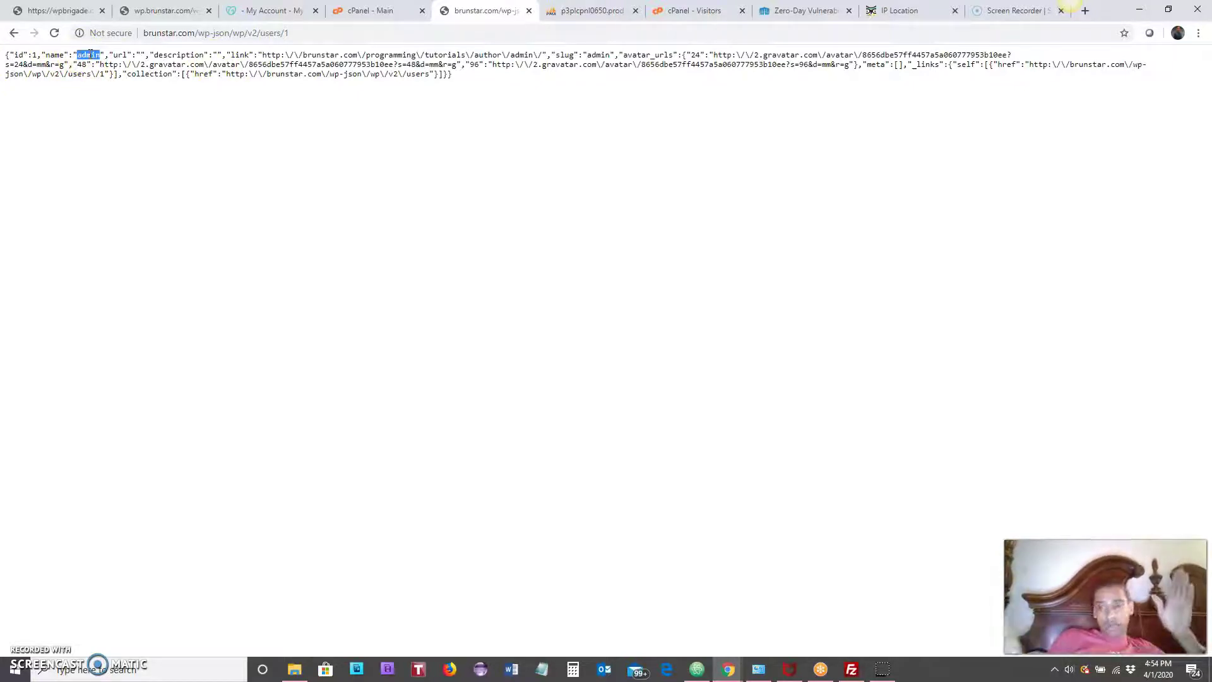
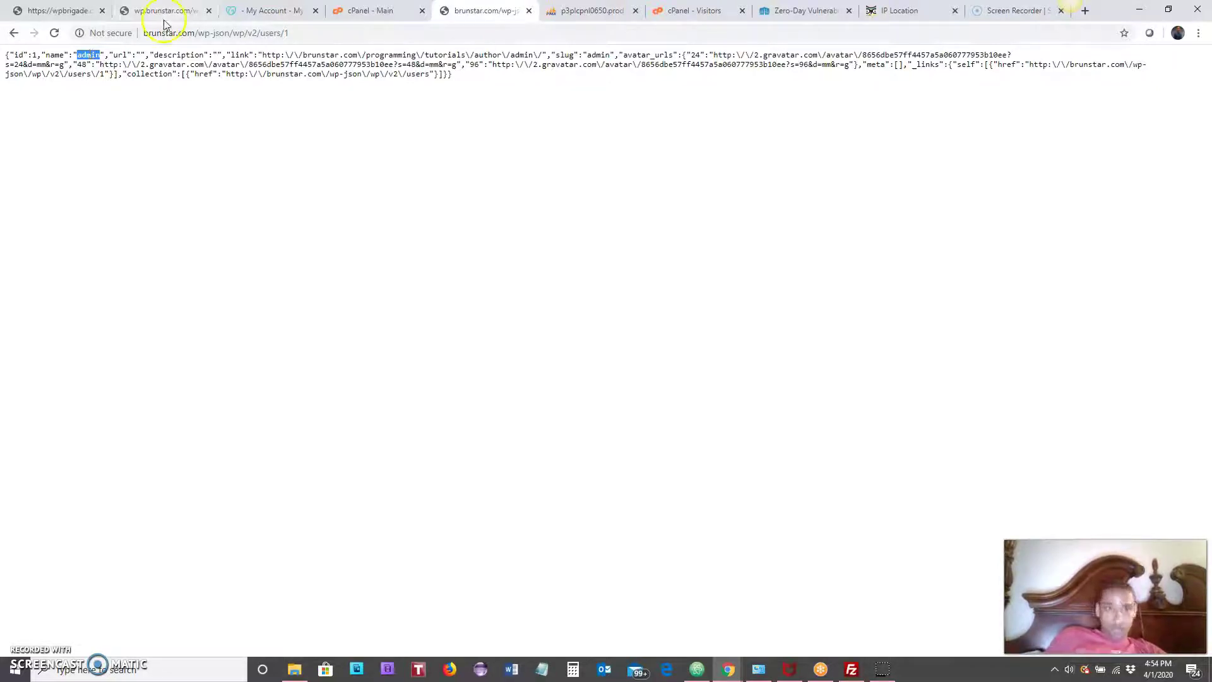
# - Return from the wp-json users page to the cPanel brunstar.com visitor log
pyautogui.click(376, 14)
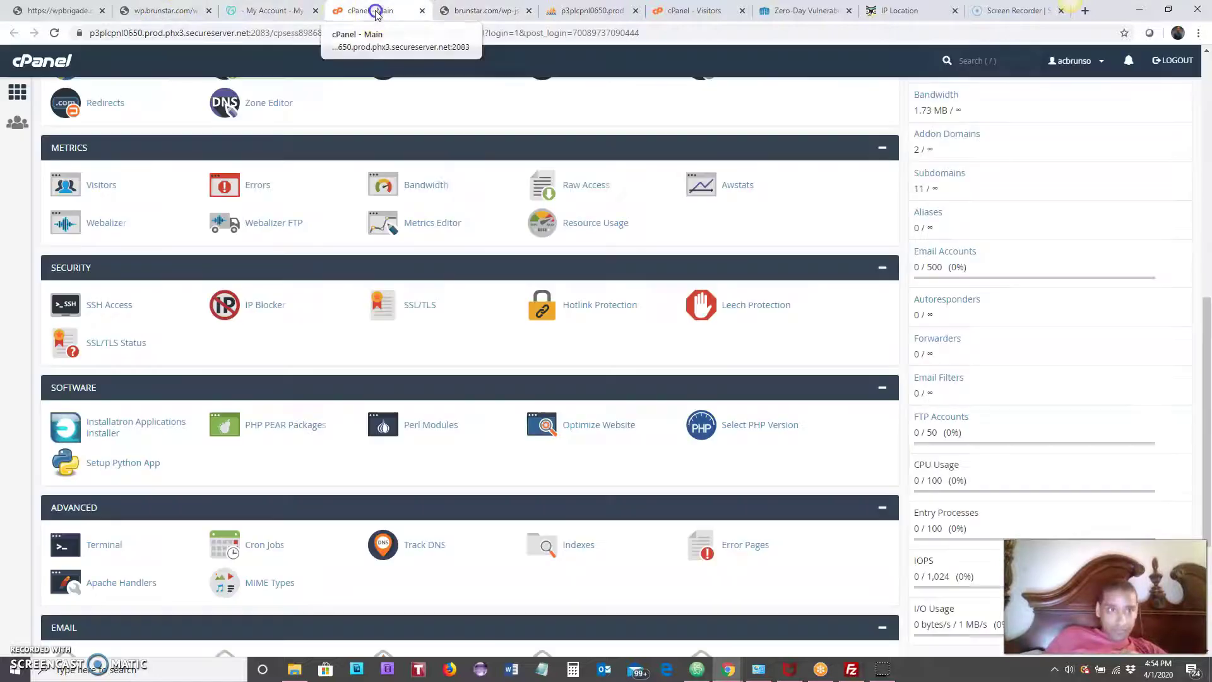
pyautogui.click(469, 17)
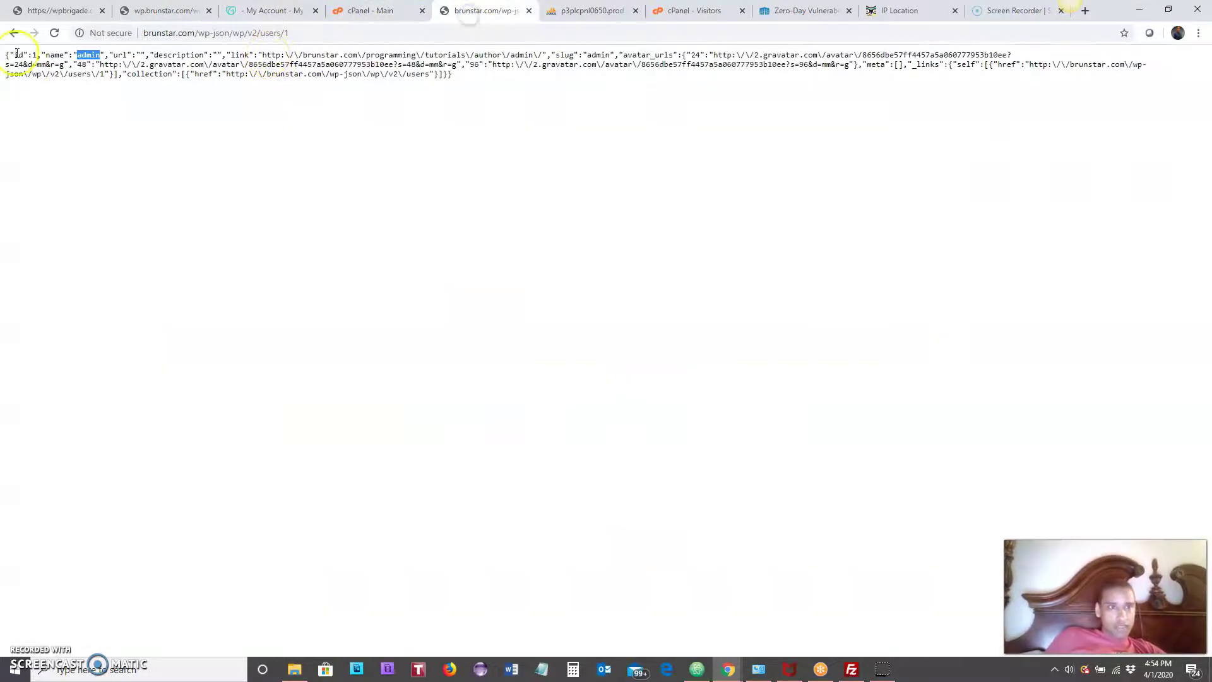
pyautogui.click(14, 33)
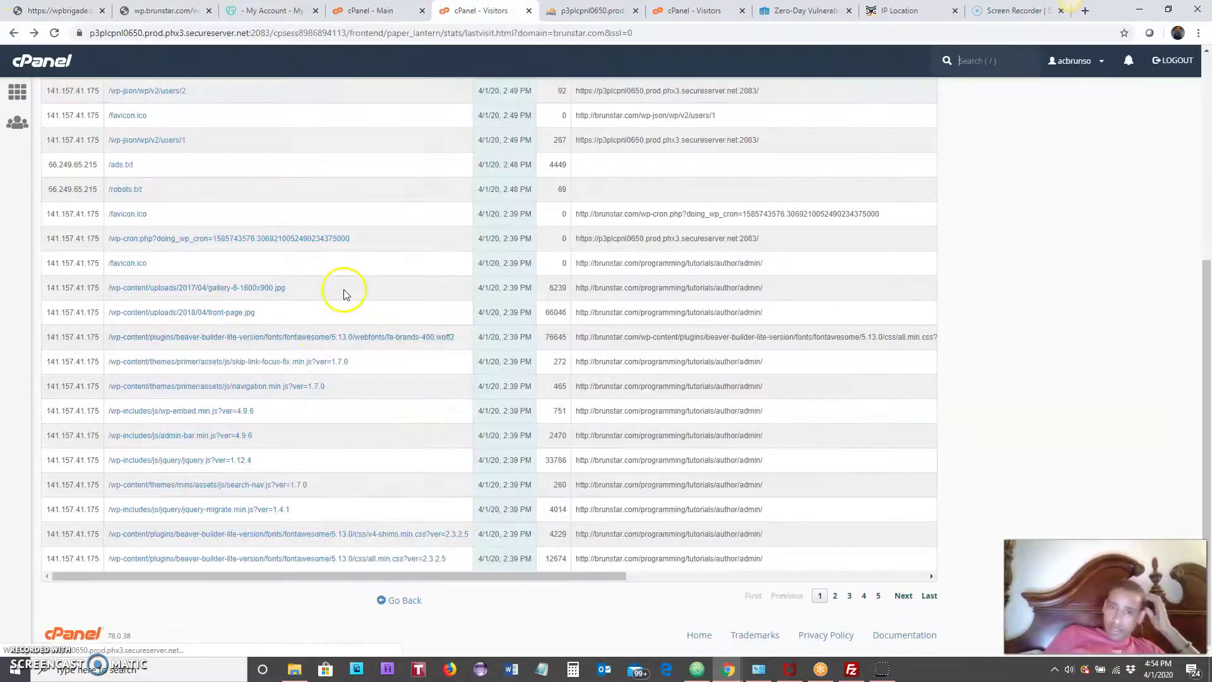
# - Review log pages 4 and 5 with 192.227.215.192's author-enumeration probes, then return to the domain list
pyautogui.click(863, 597)
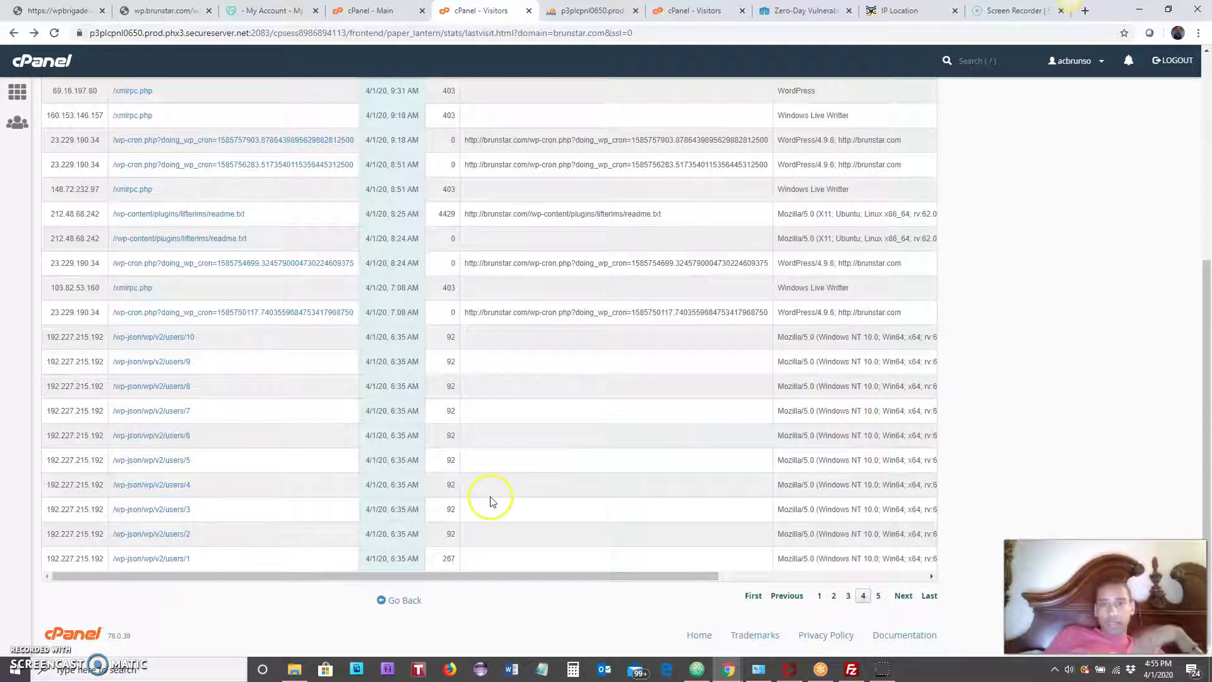
pyautogui.click(881, 597)
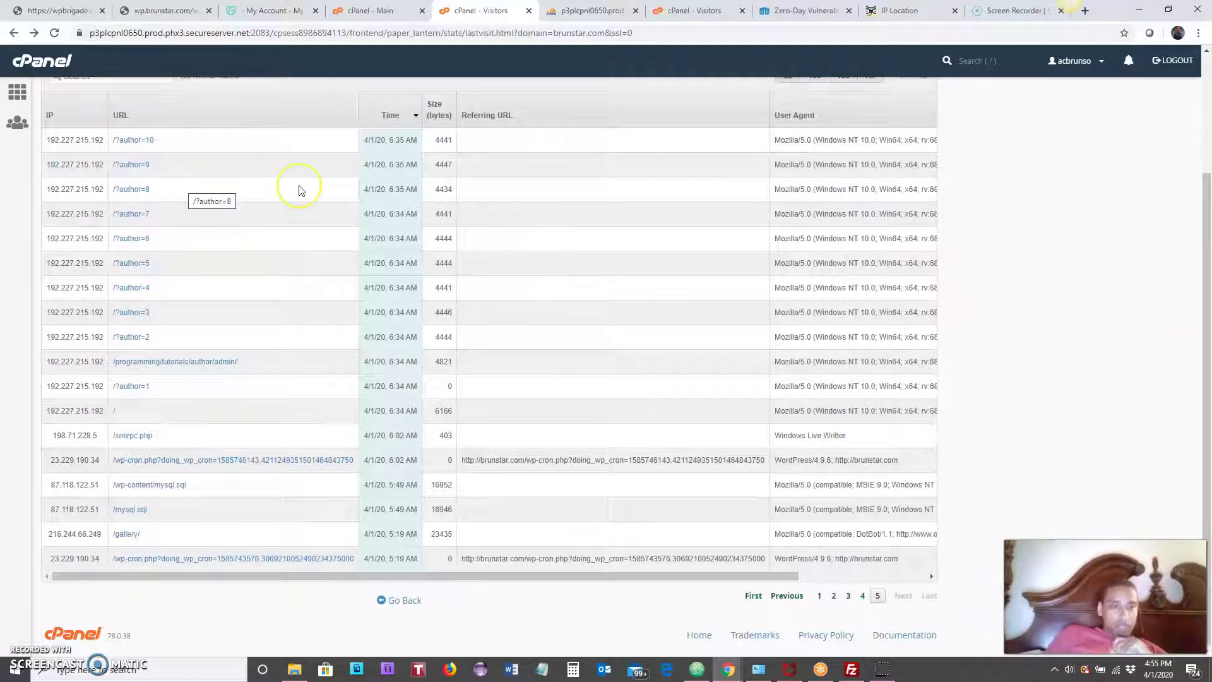
pyautogui.scroll(2, 299, 188)
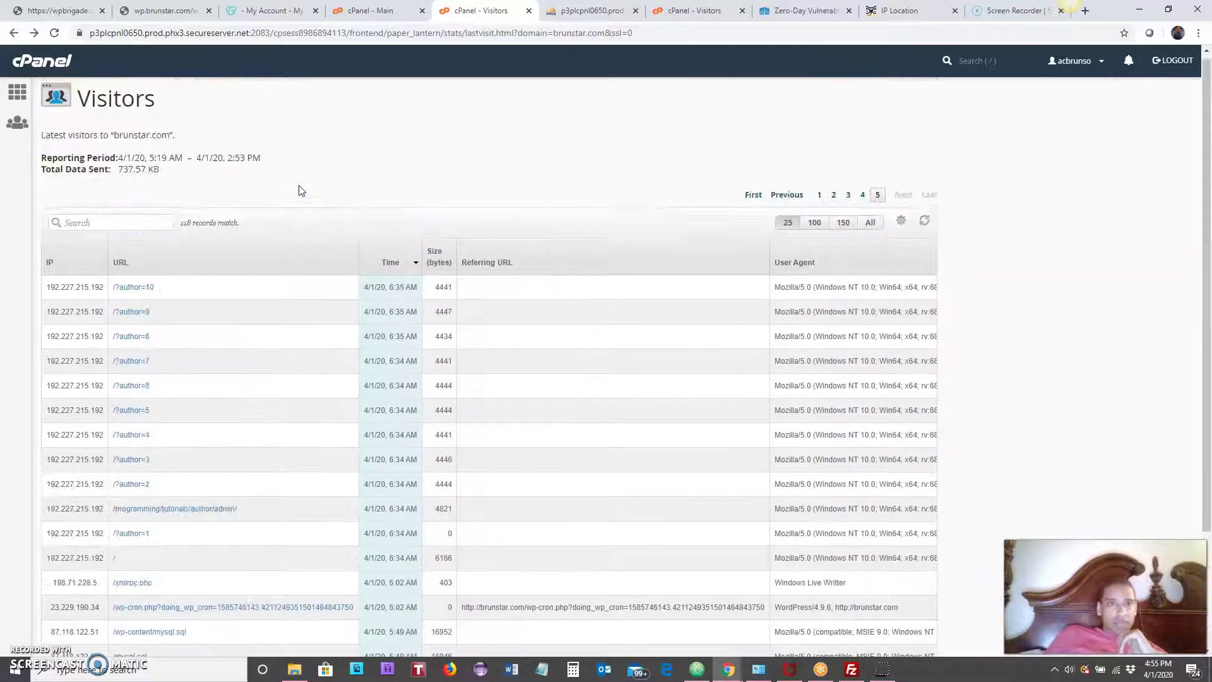
pyautogui.scroll(-1, 298, 185)
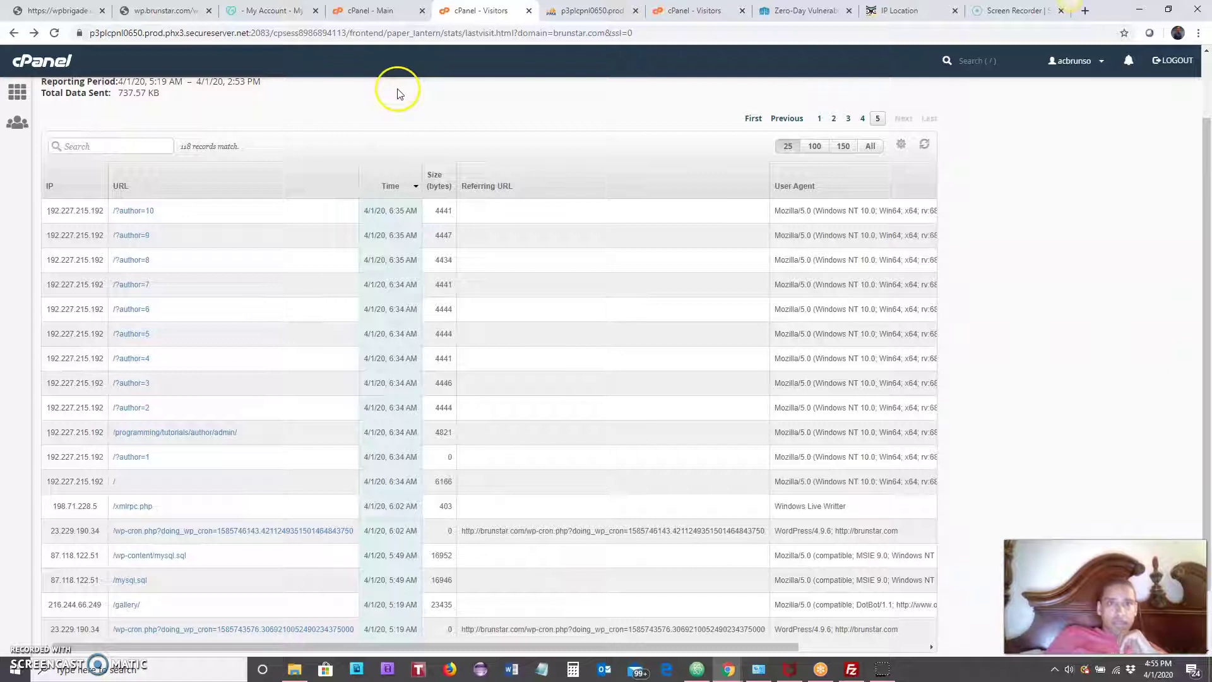
pyautogui.click(14, 32)
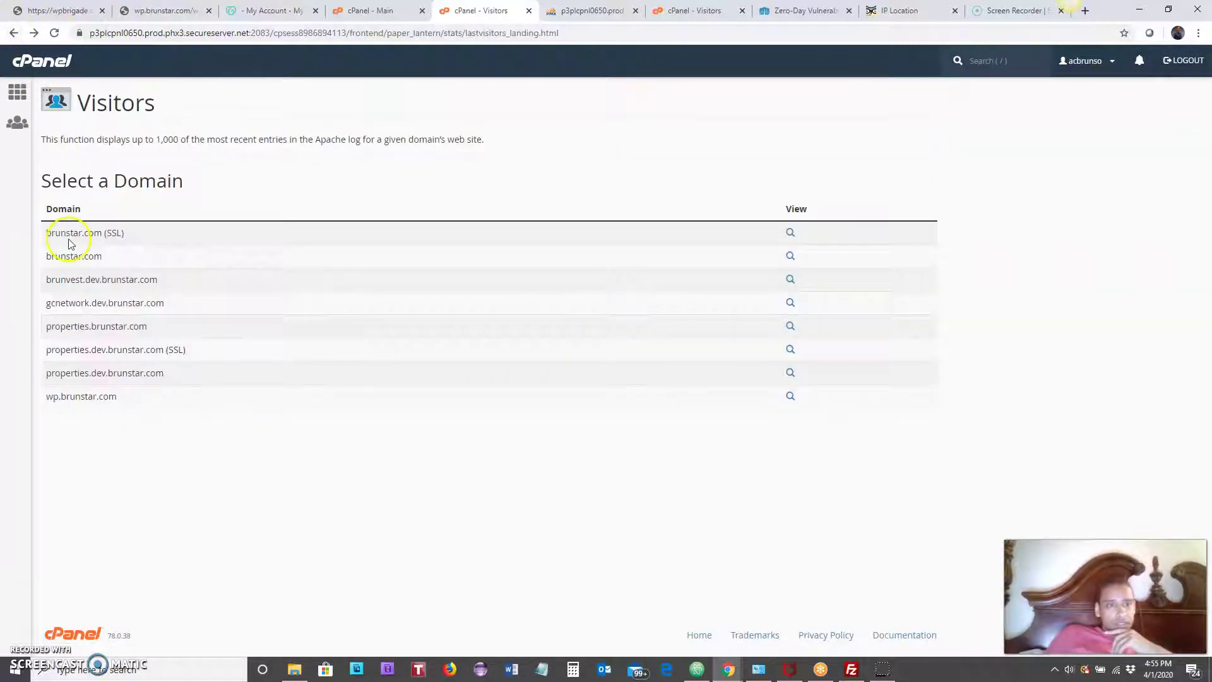
# - Open the brunstar.com (SSL) visitor log and select the trx_addons probe IP 195.154.172.15
pyautogui.click(790, 234)
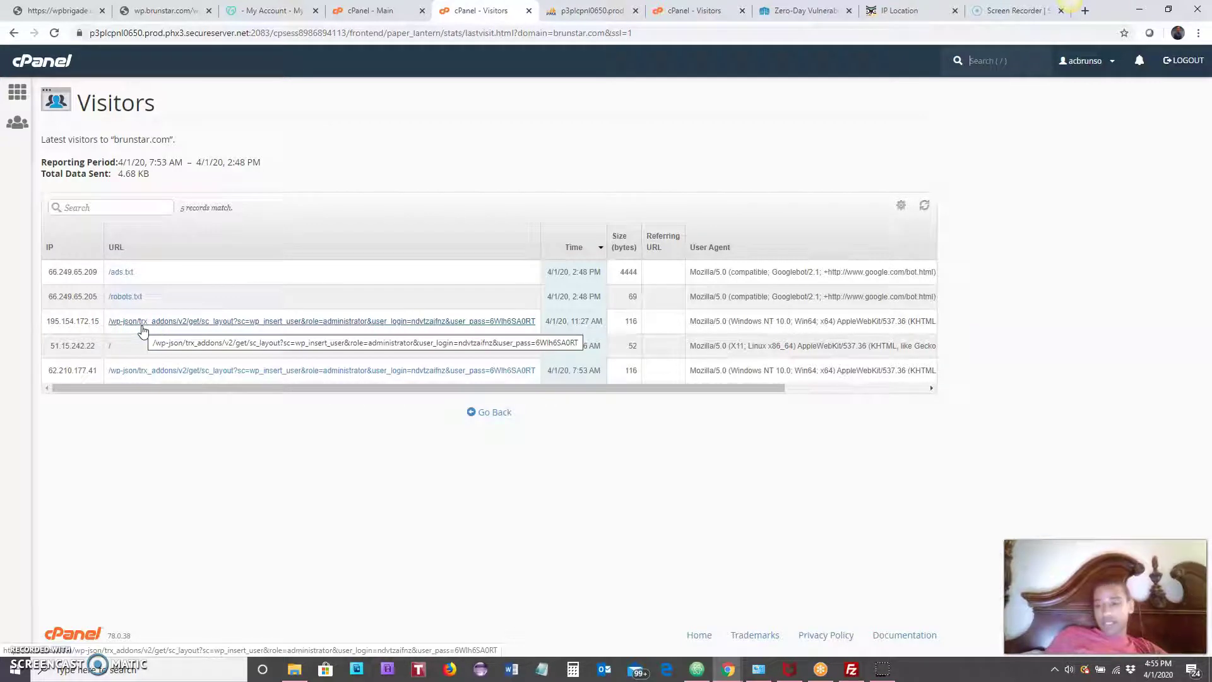
pyautogui.click(155, 327)
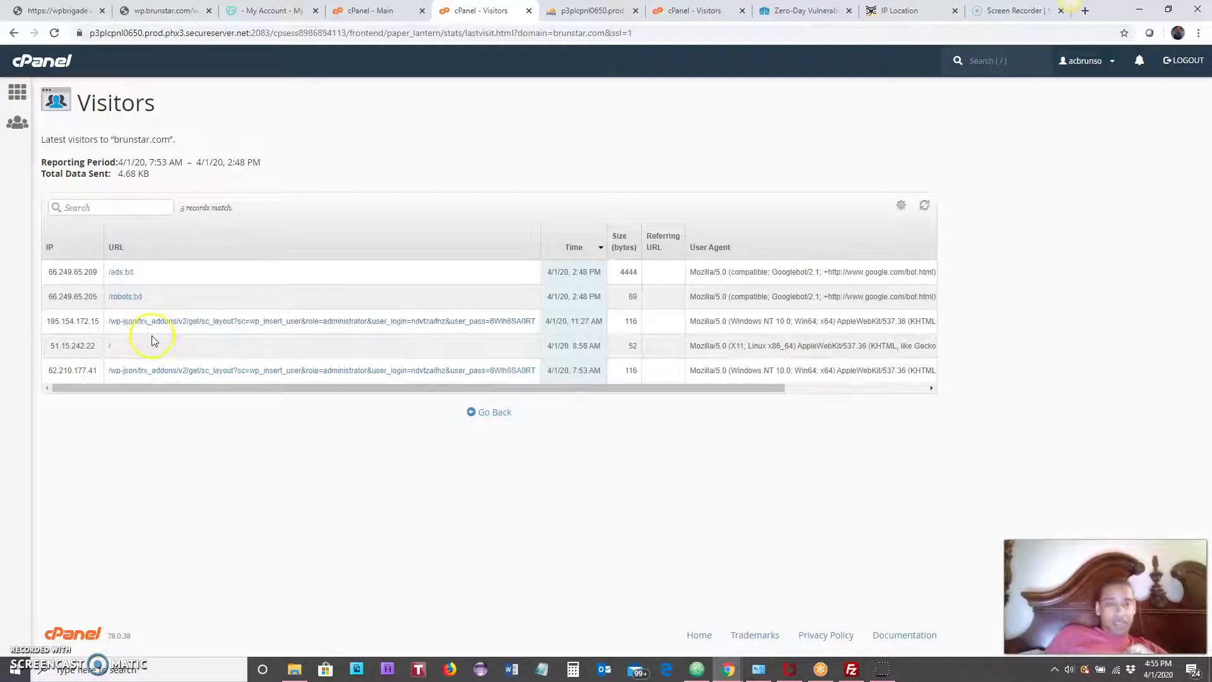
pyautogui.moveTo(152, 335); pyautogui.dragTo(151, 341)
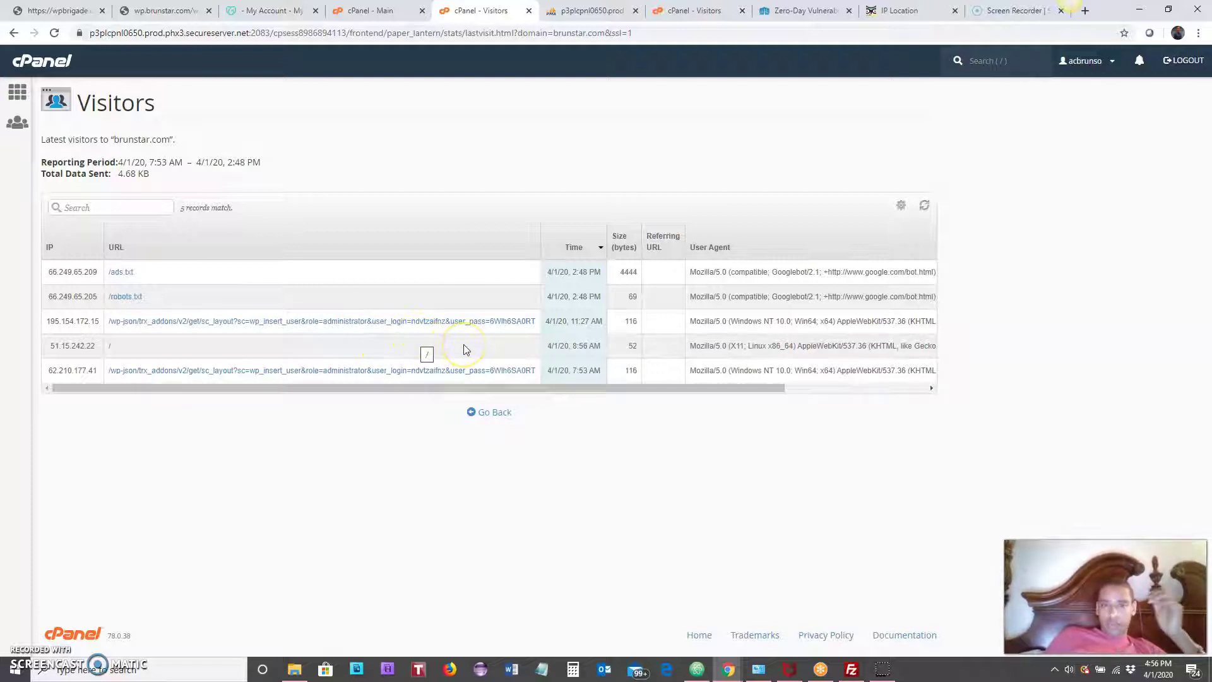
pyautogui.click(489, 345)
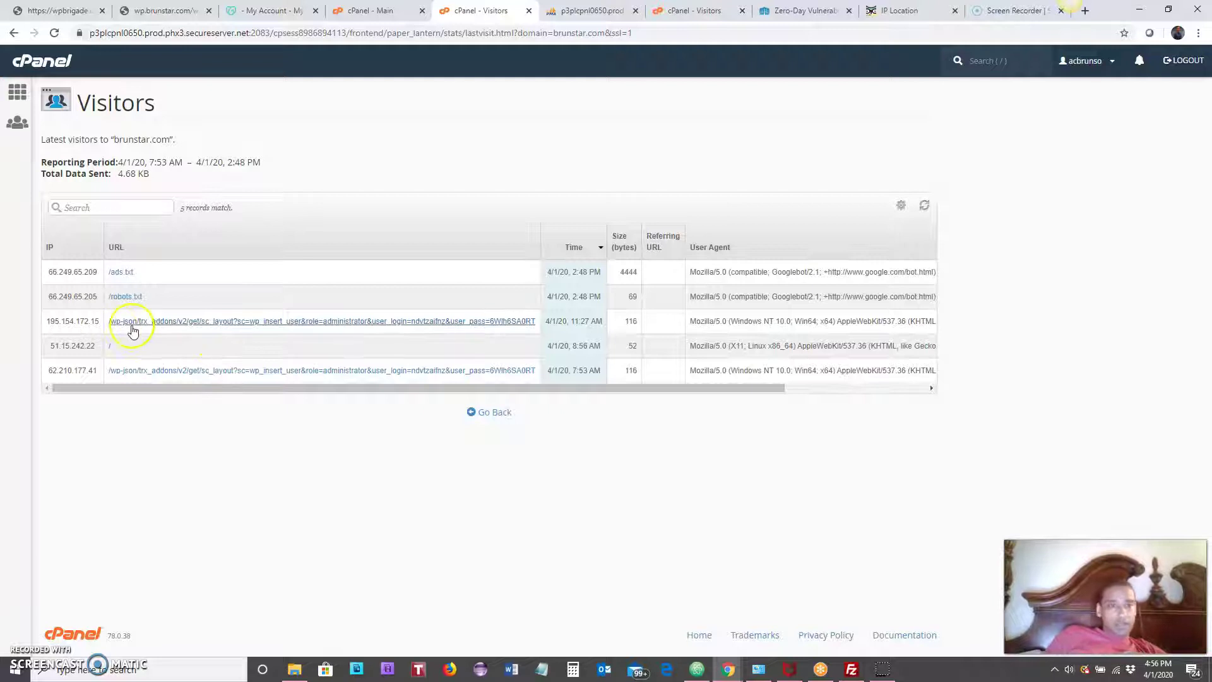
pyautogui.click(205, 344)
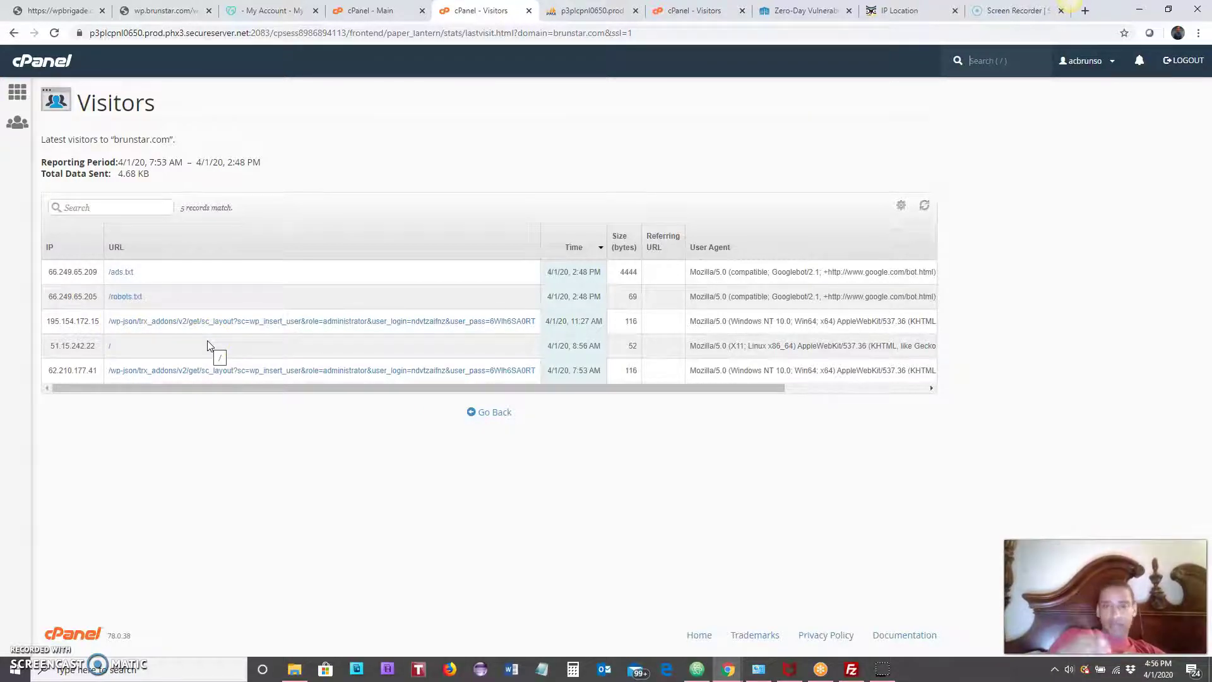
pyautogui.press('/')
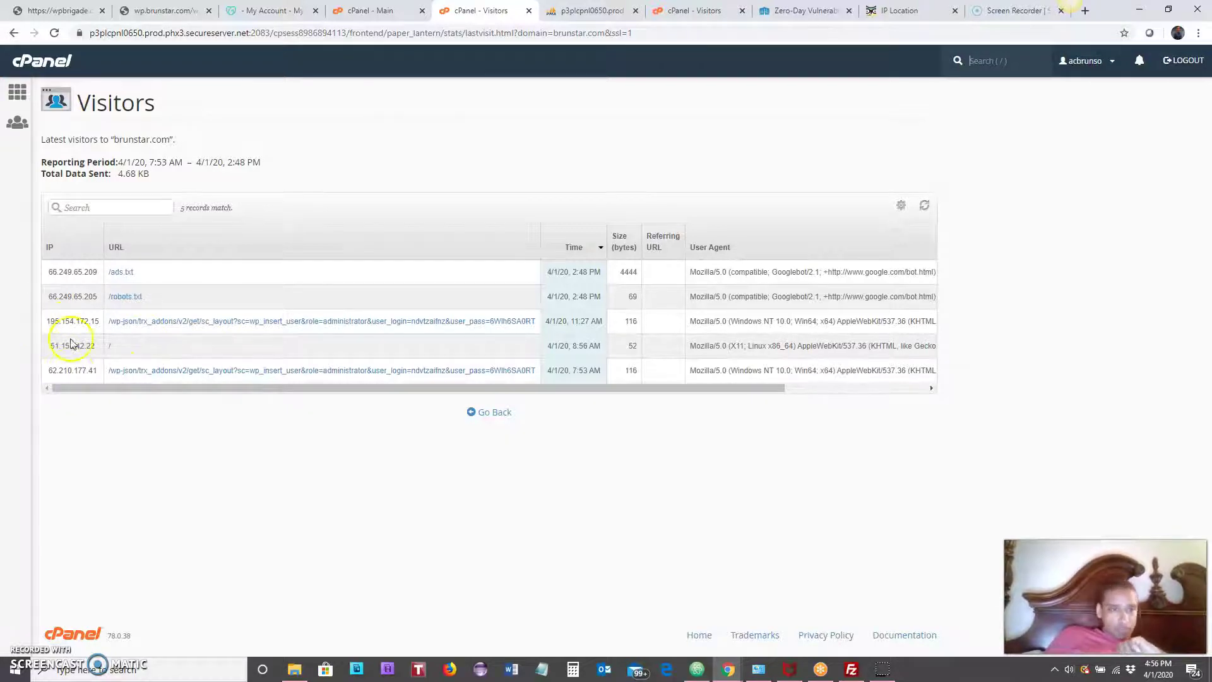
pyautogui.moveTo(49, 320); pyautogui.dragTo(103, 324)
pyautogui.hotkey('ctrl', 'c')
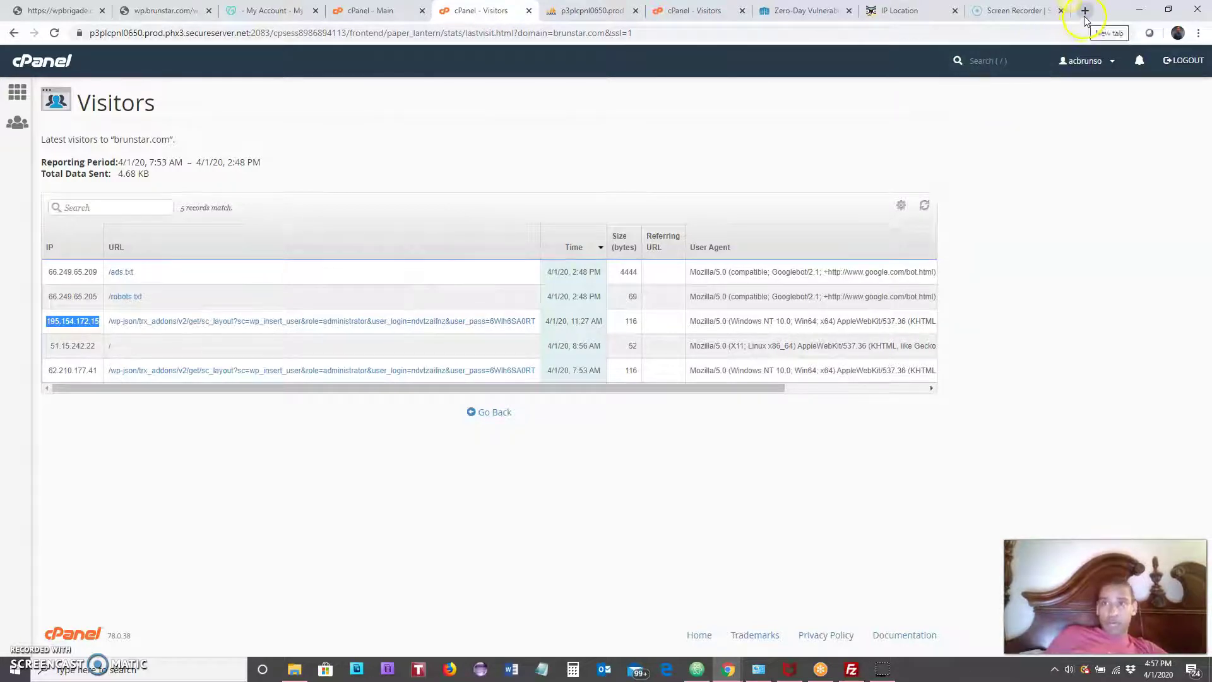
# - Look up the first attacking IP 195.154.172.15 on iplocation.com
pyautogui.click(900, 12)
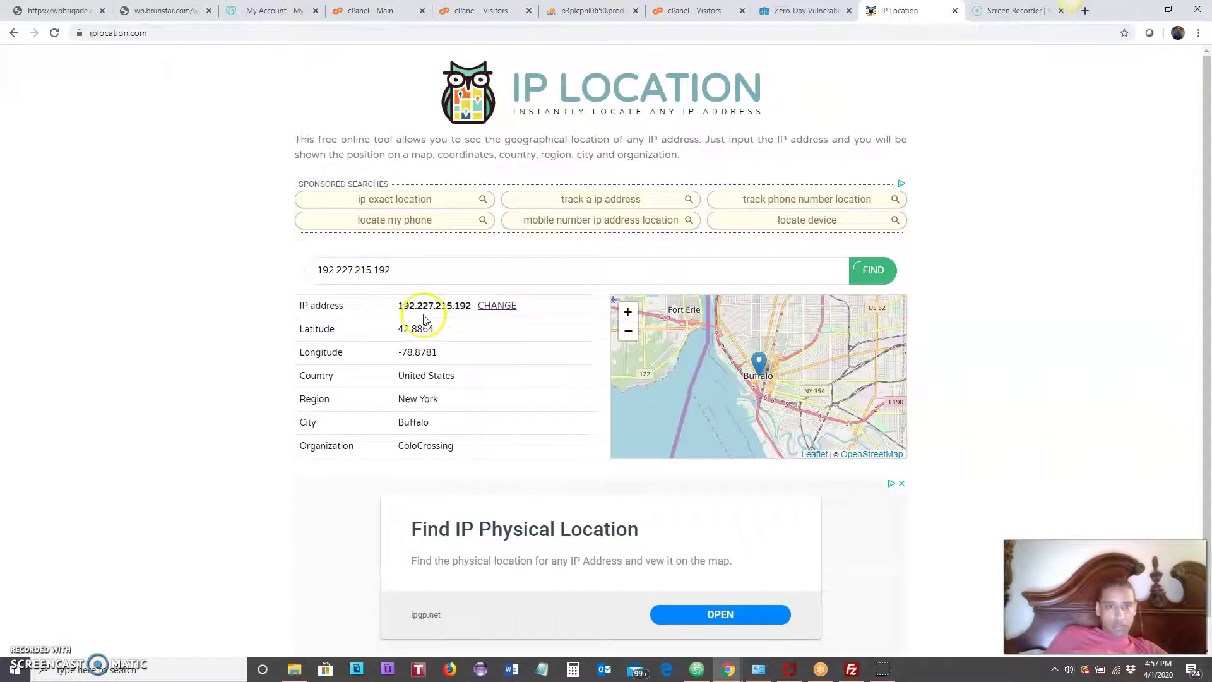
pyautogui.tripleClick(405, 268)
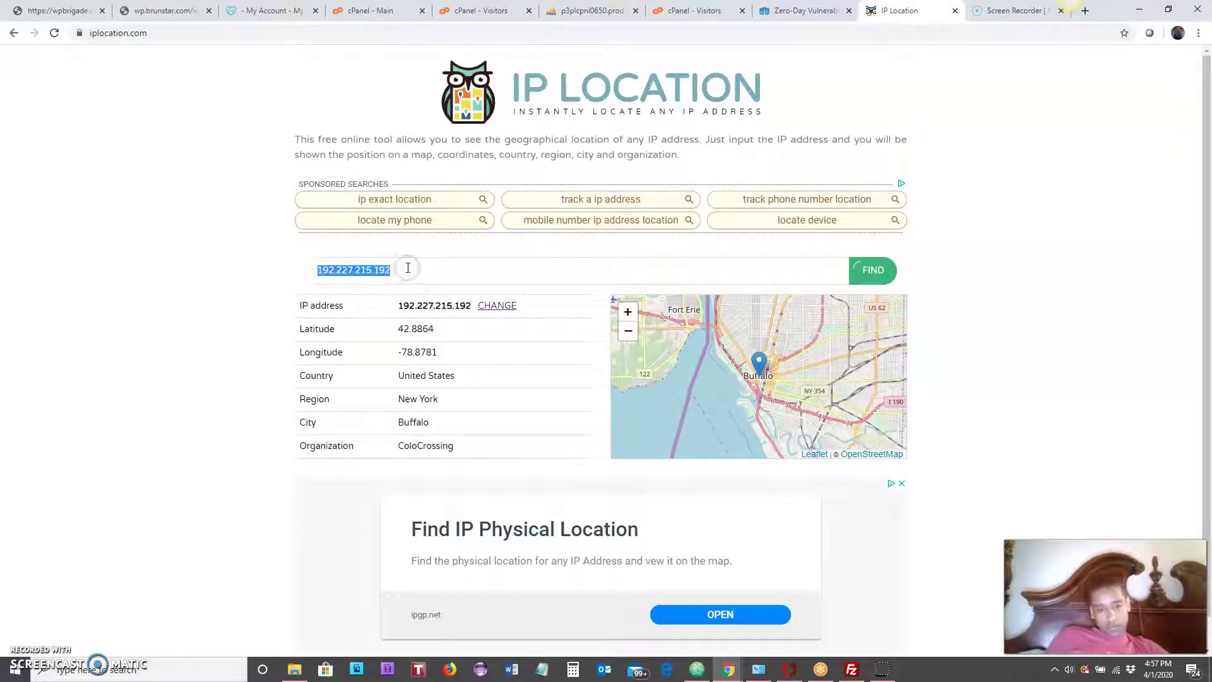
pyautogui.hotkey('ctrl', 'v')
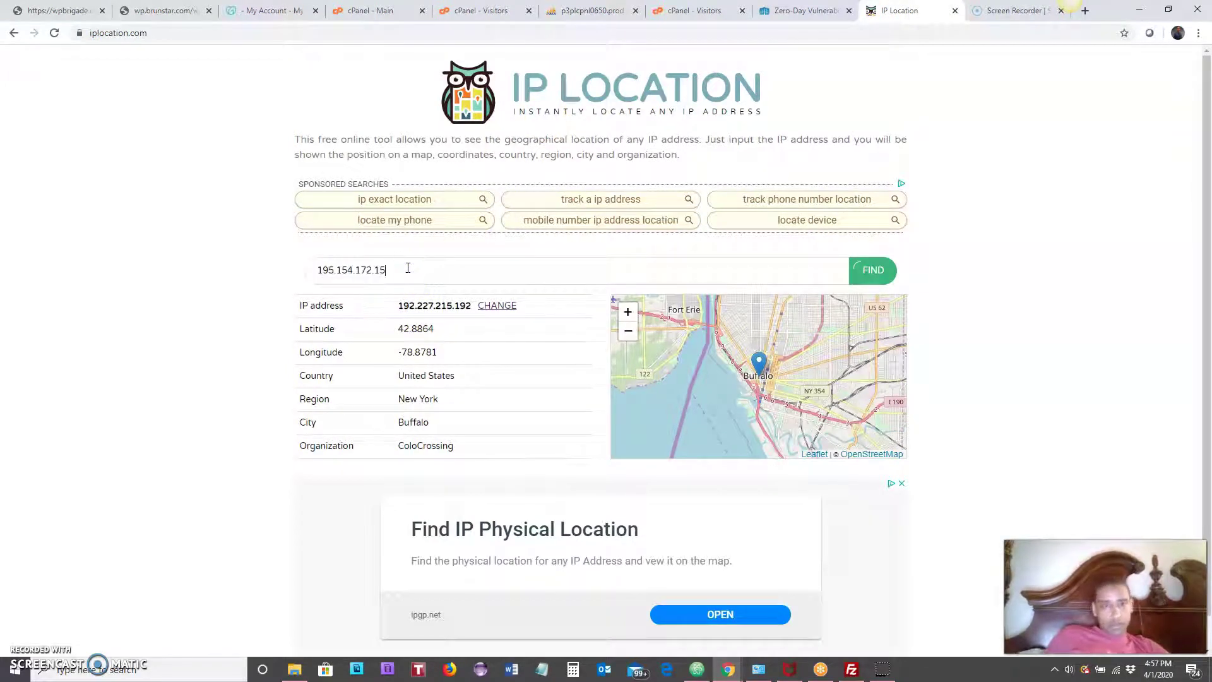
pyautogui.click(862, 275)
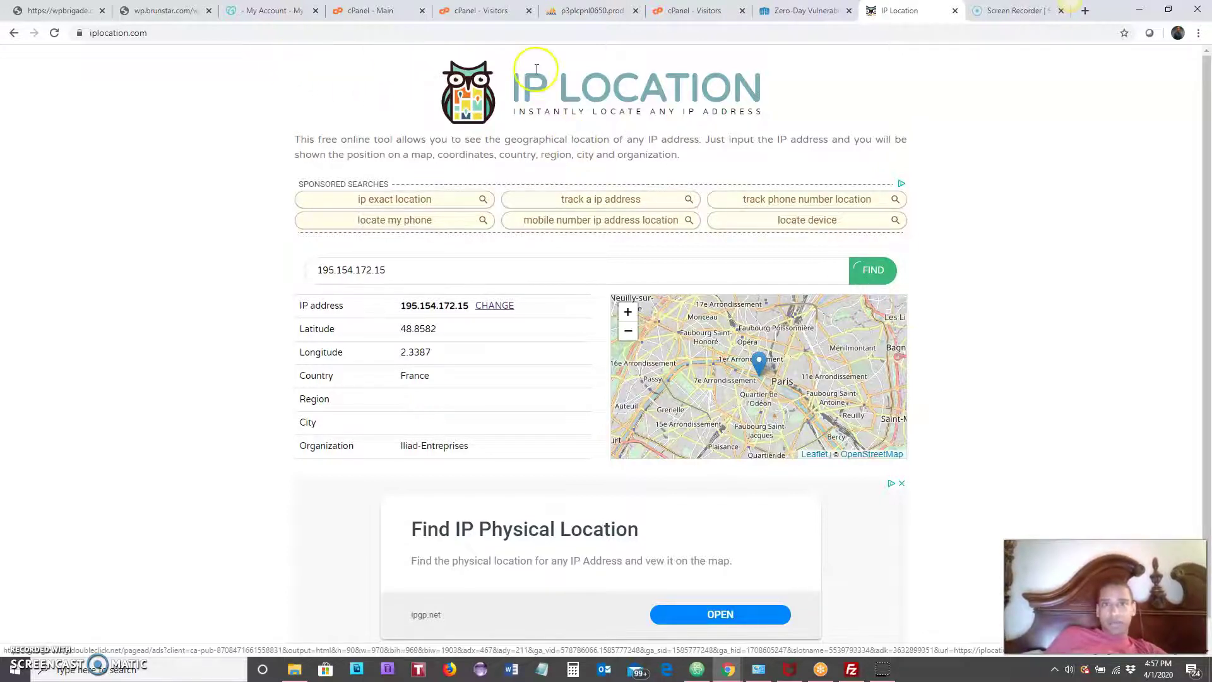
pyautogui.click(676, 12)
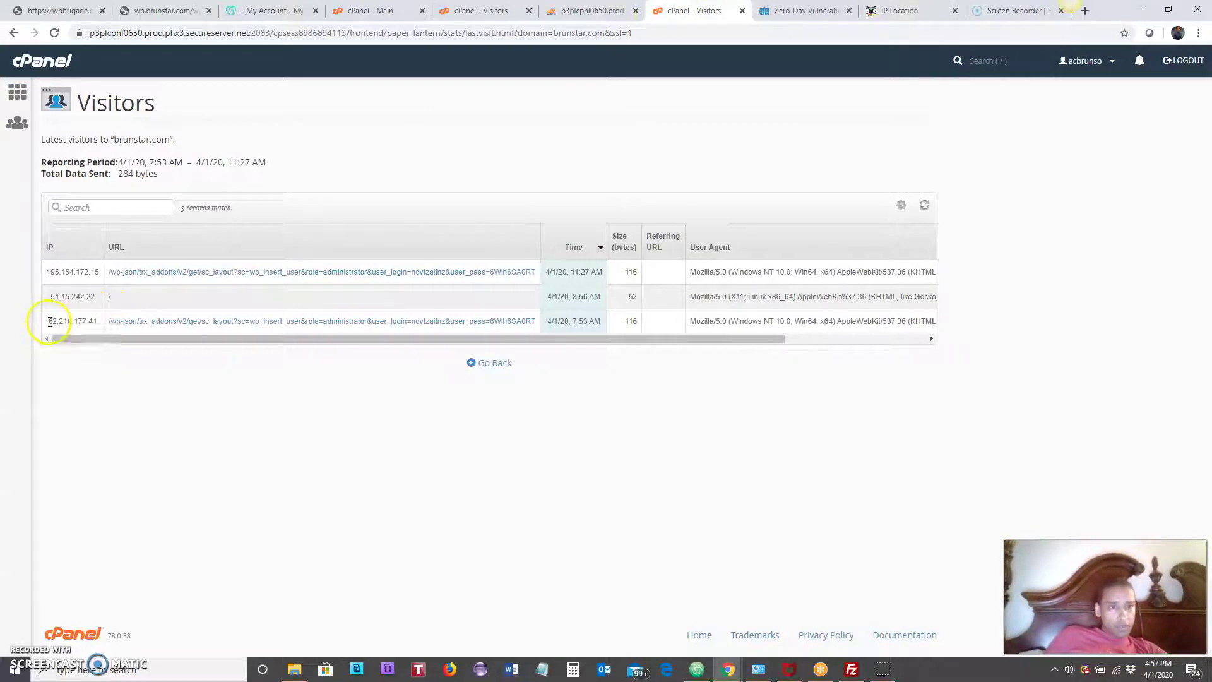
pyautogui.moveTo(49, 321); pyautogui.dragTo(100, 326)
pyautogui.hotkey('ctrl', 'c')
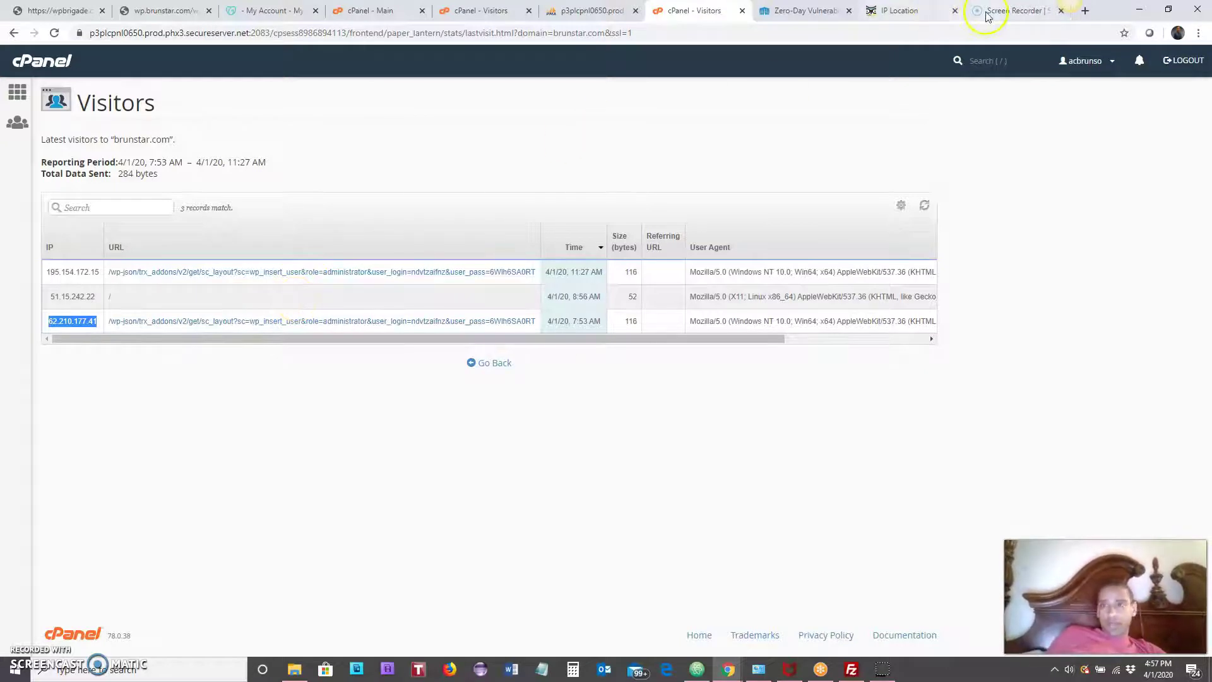
pyautogui.click(901, 13)
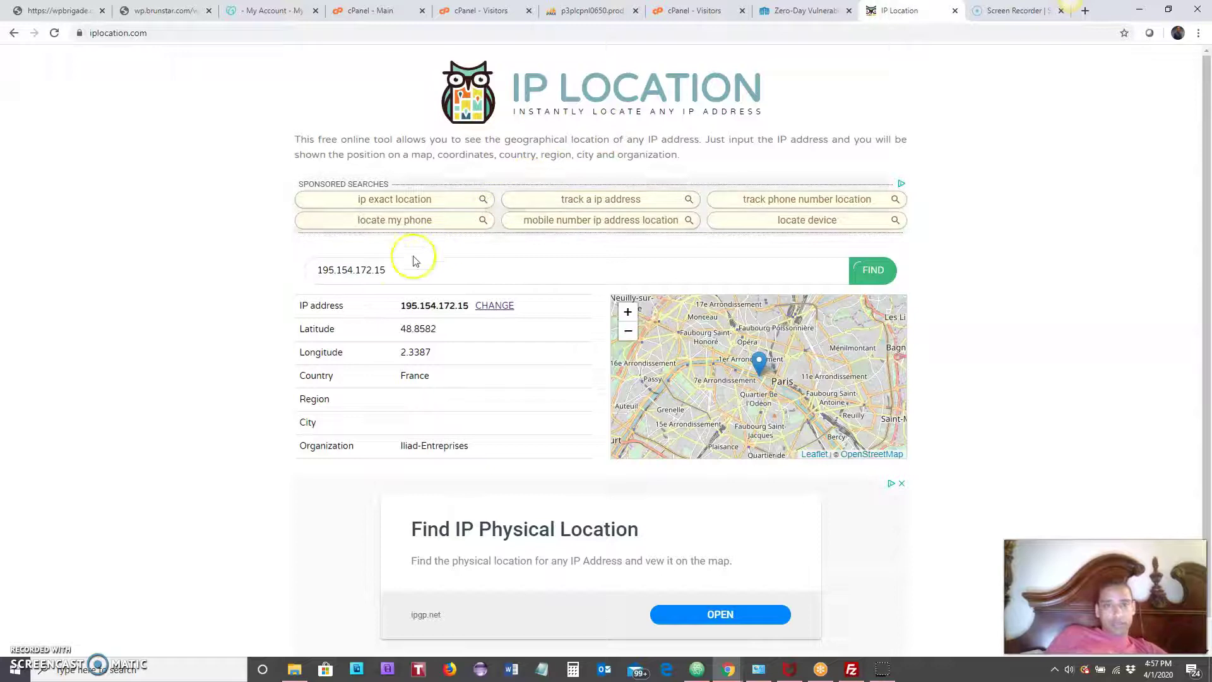
pyautogui.doubleClick(369, 270)
pyautogui.hotkey('ctrl', 'v')
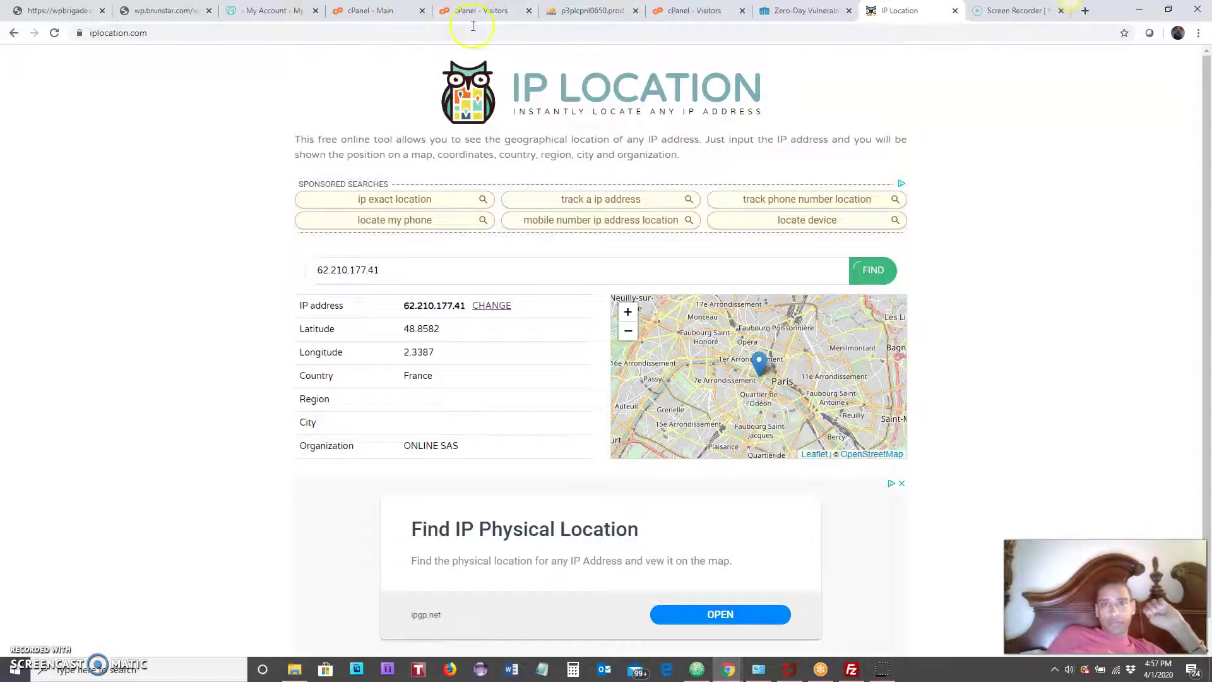
pyautogui.click(675, 14)
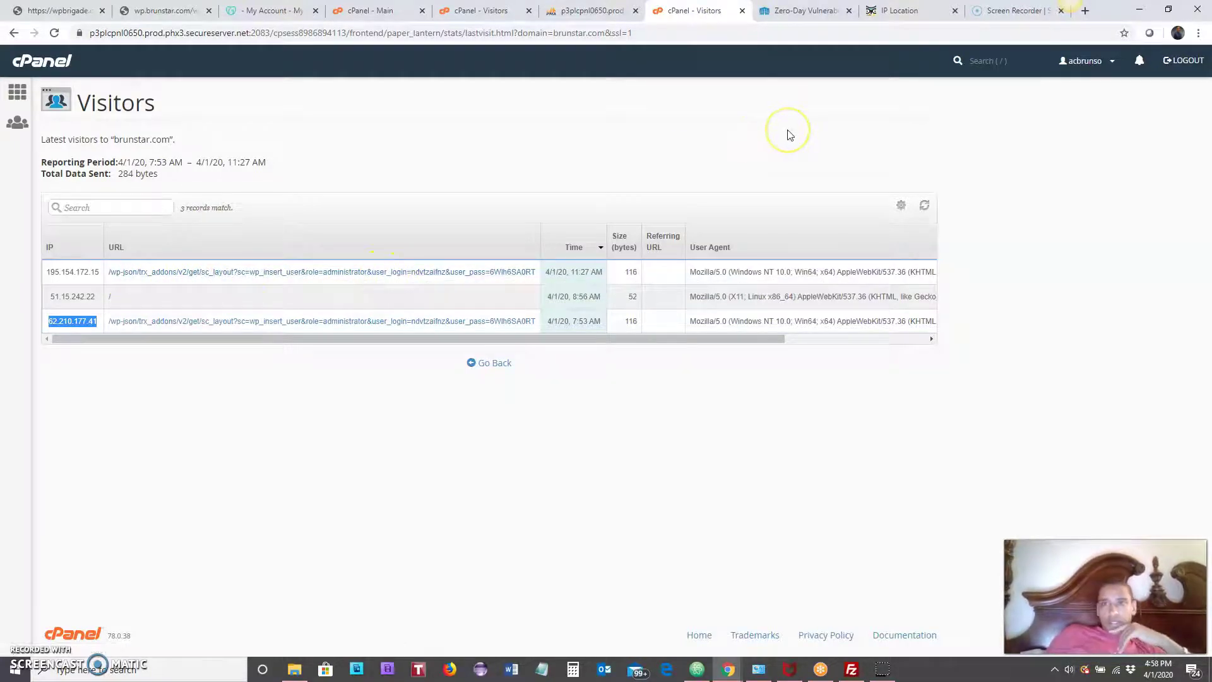
# - Open the ThemeREX Addons zero-day article and read its endpoint registration code, lines 25–39
pyautogui.click(798, 13)
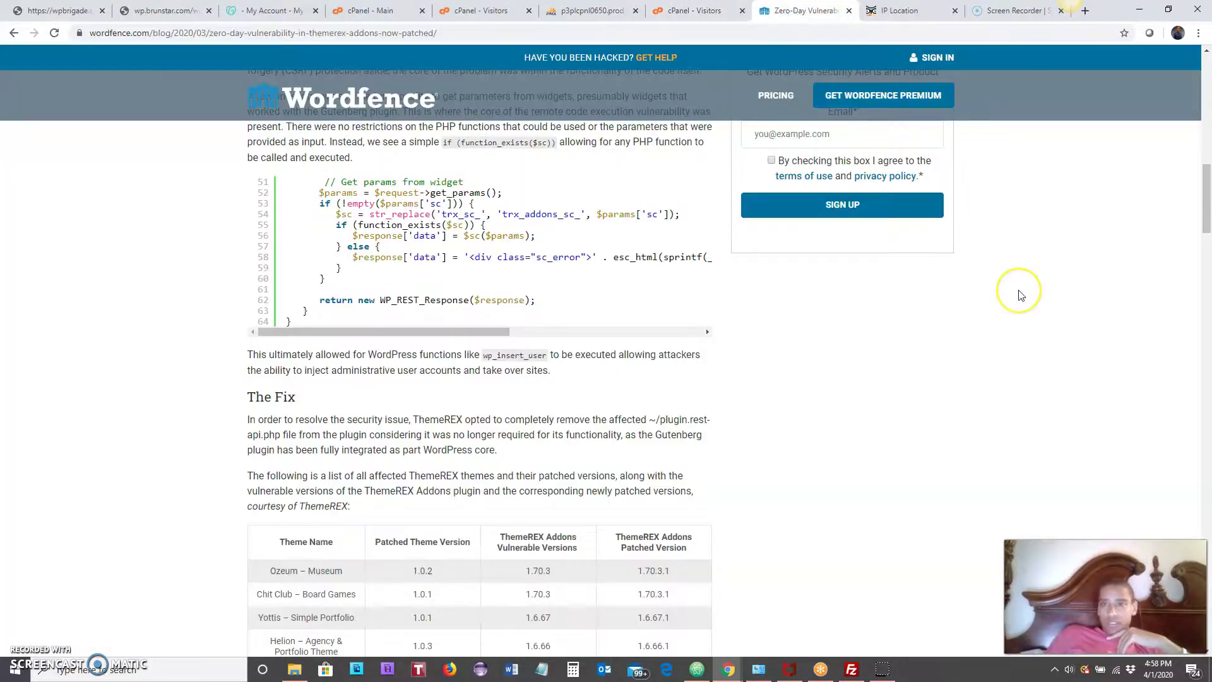
pyautogui.scroll(20, 1022, 296)
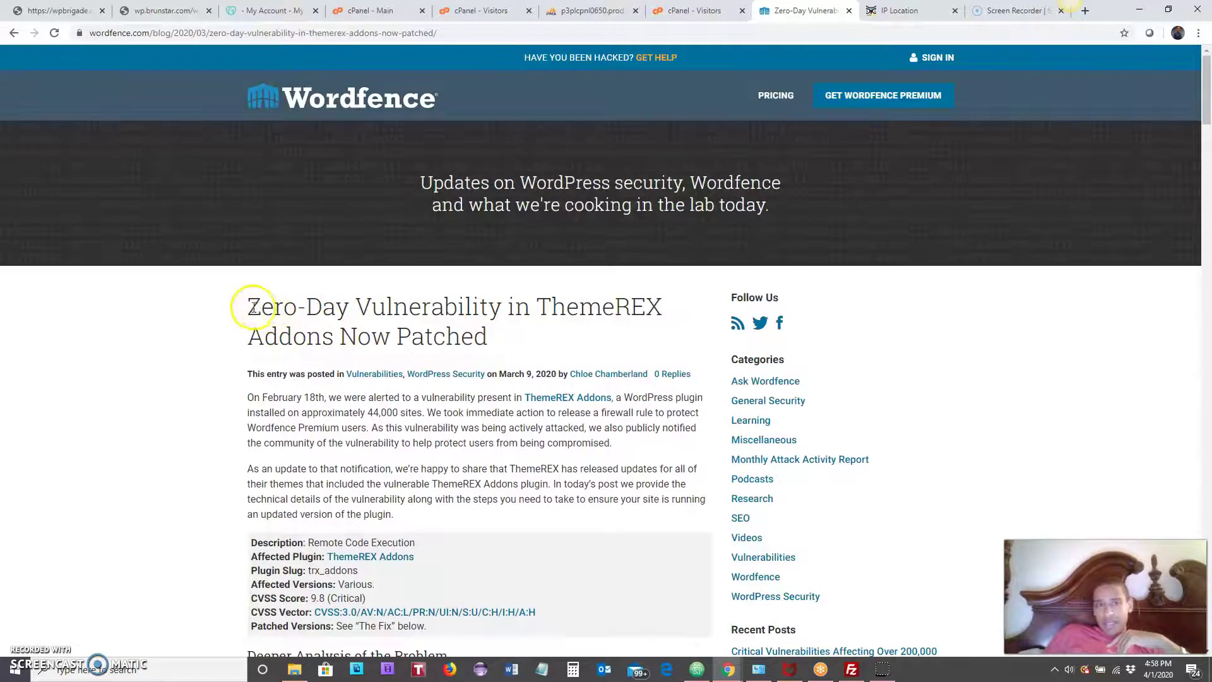
pyautogui.moveTo(249, 305); pyautogui.dragTo(555, 377)
pyautogui.click(500, 335)
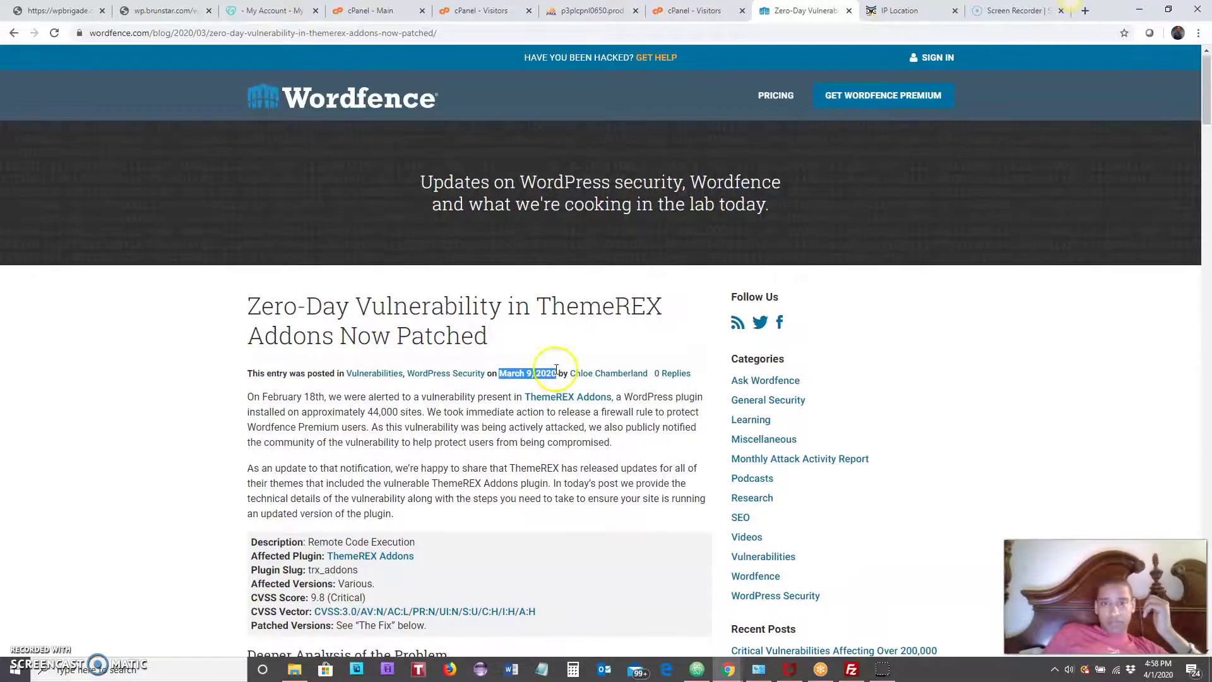
pyautogui.scroll(-1, 555, 373)
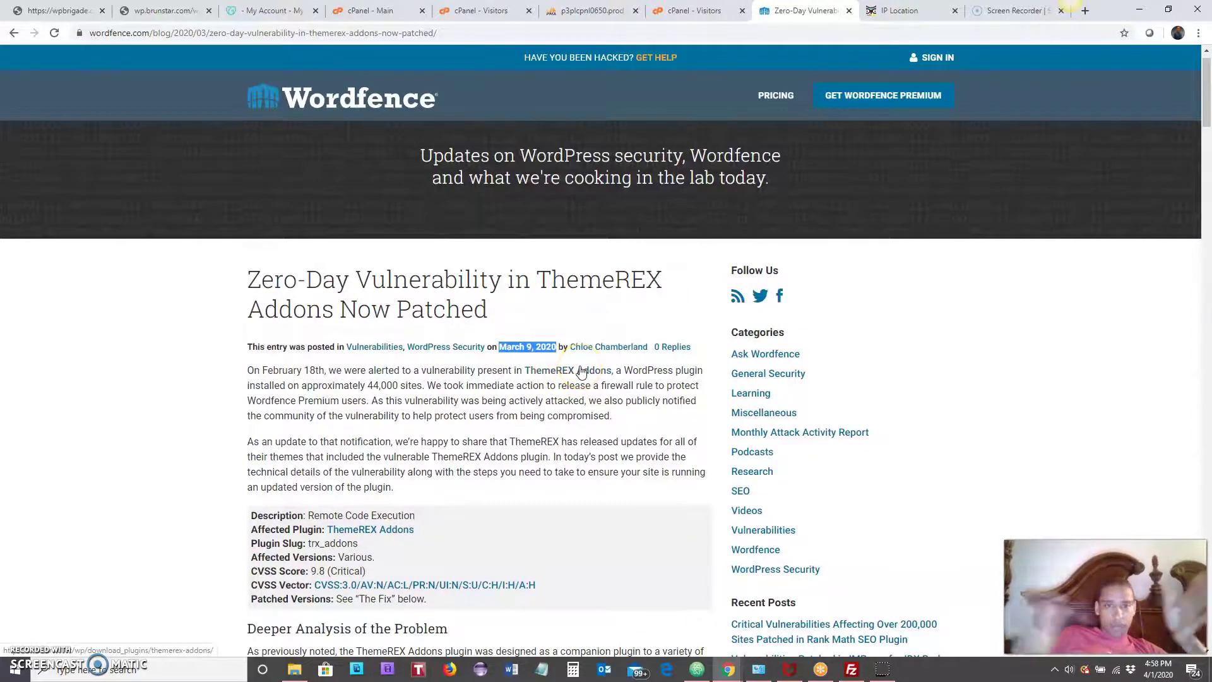
pyautogui.scroll(-1, 529, 419)
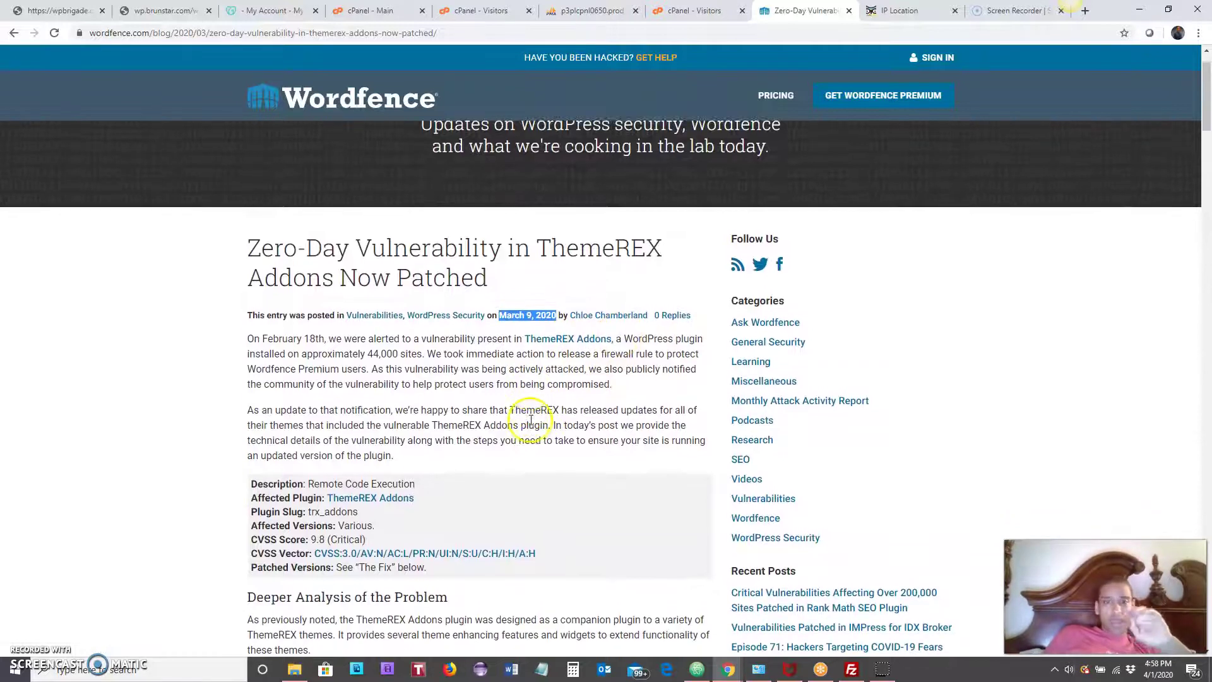
pyautogui.scroll(-5, 530, 420)
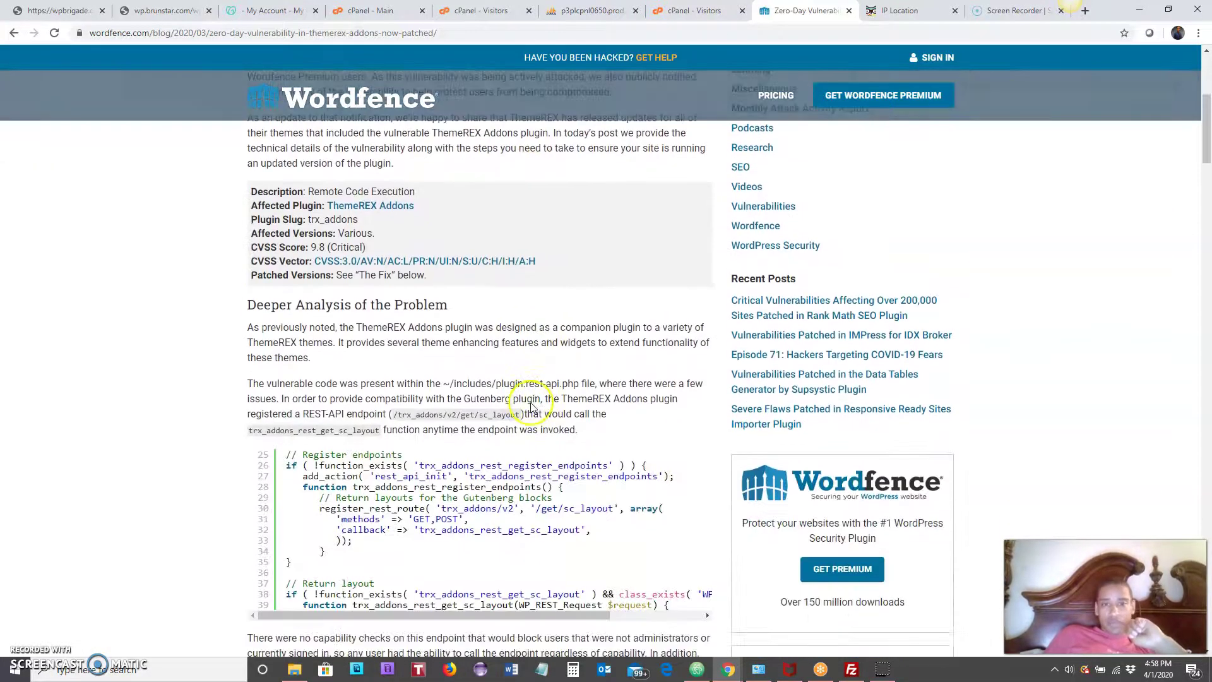
pyautogui.scroll(-2, 533, 404)
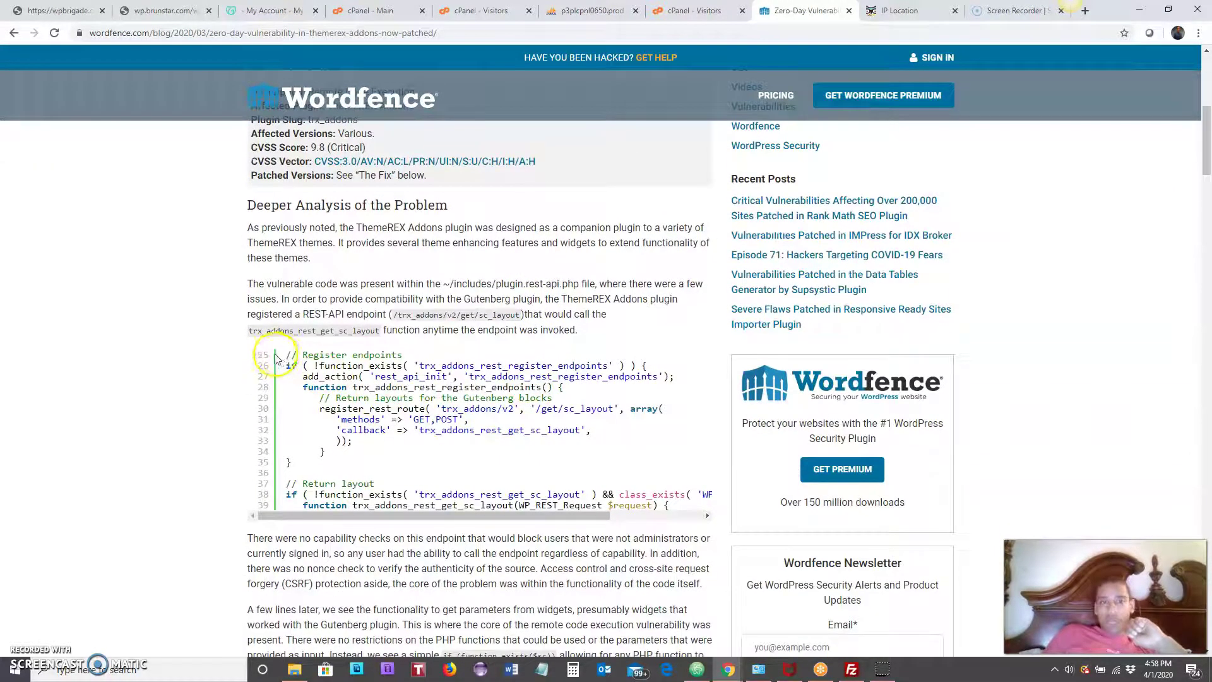
pyautogui.moveTo(285, 355); pyautogui.dragTo(650, 506)
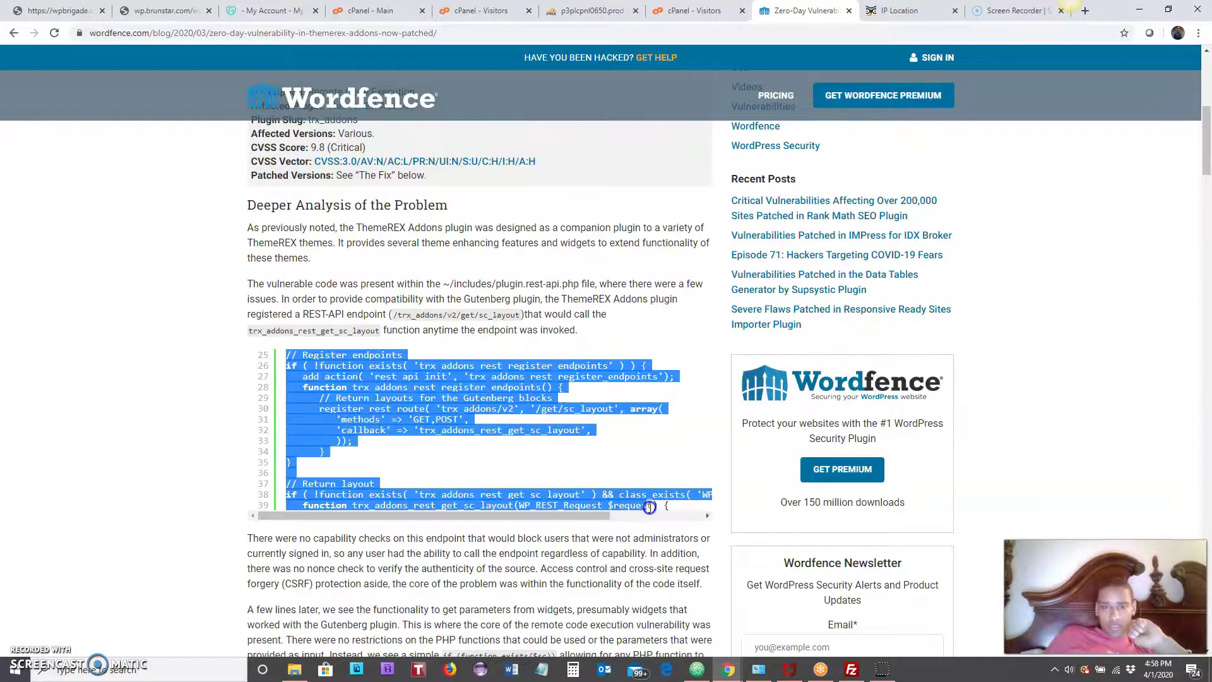
pyautogui.click(601, 473)
# - Continue down the article to the Fix table of patched trx_addons versions
pyautogui.scroll(-2, 602, 472)
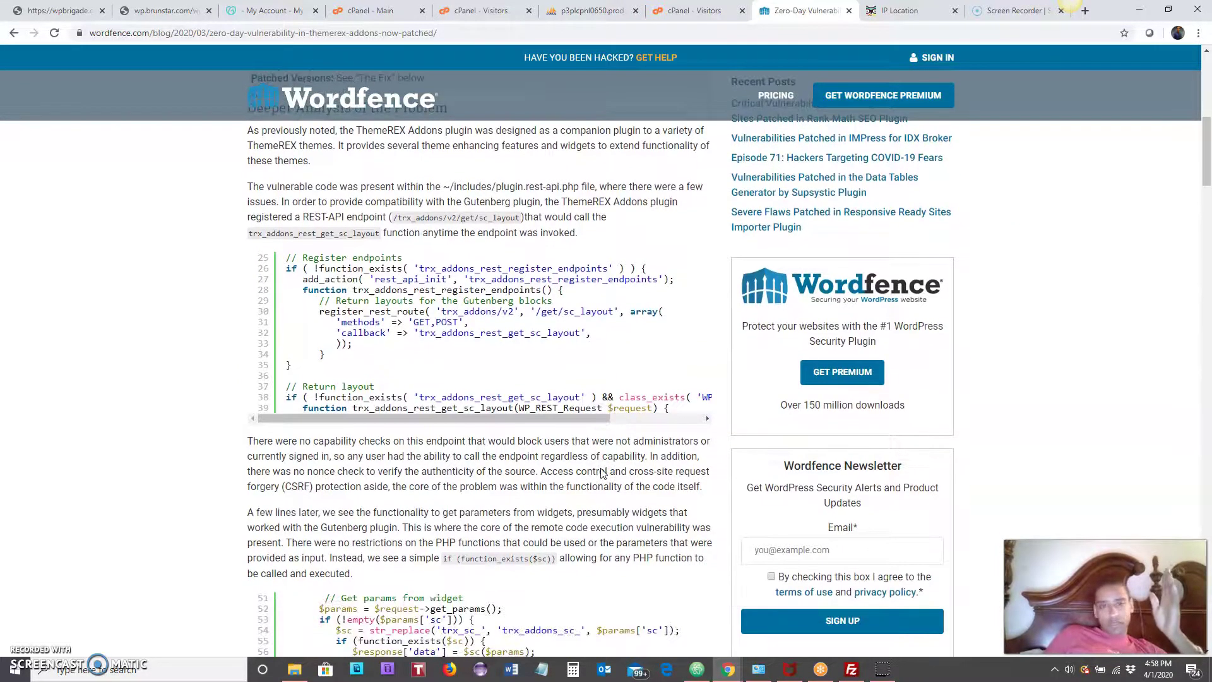
pyautogui.scroll(-1, 601, 474)
pyautogui.click(498, 361)
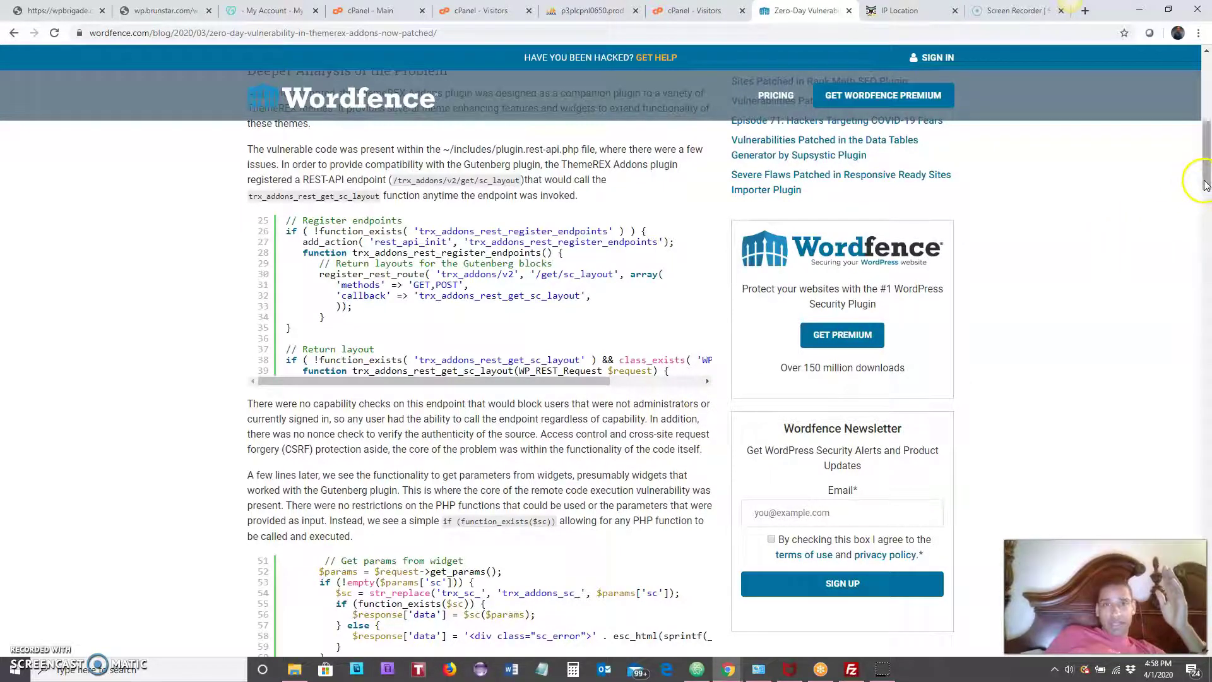
pyautogui.click(695, 19)
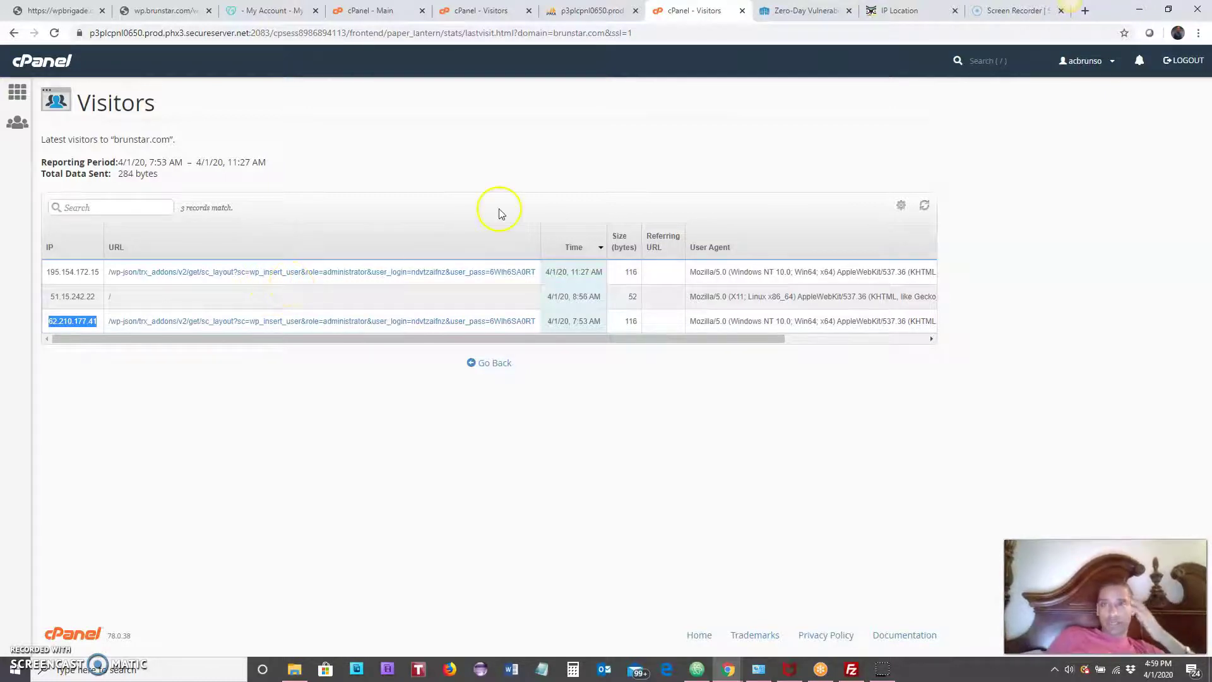
pyautogui.click(788, 18)
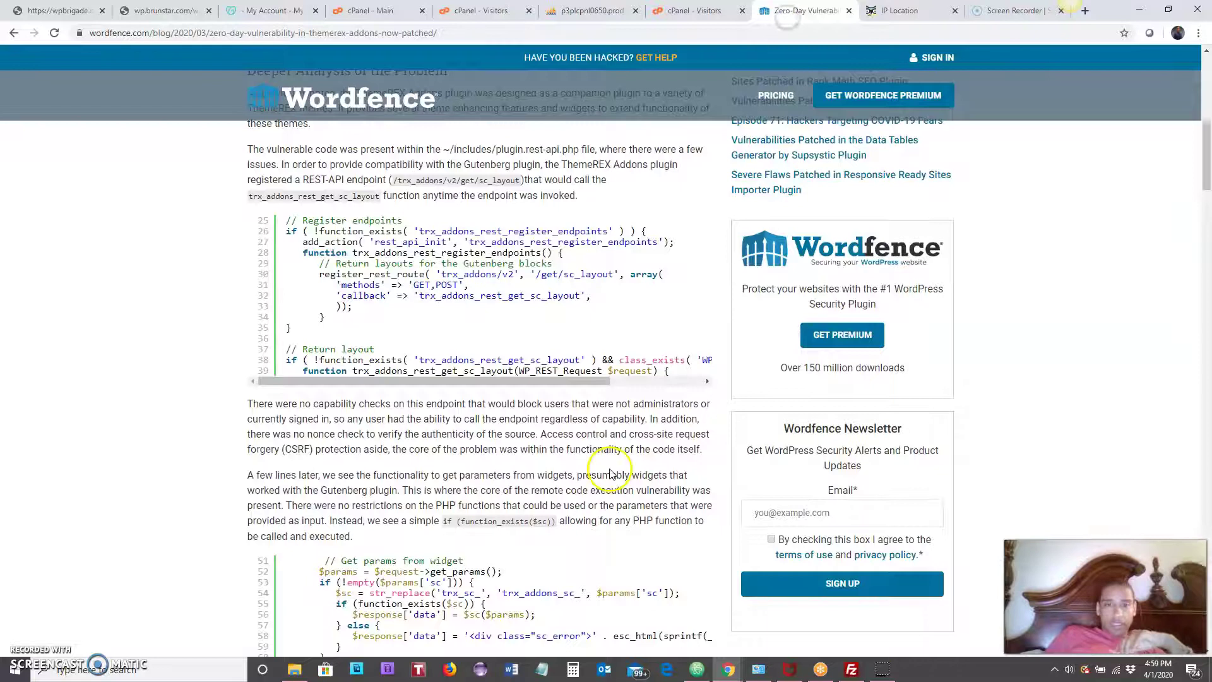
pyautogui.scroll(-9, 609, 466)
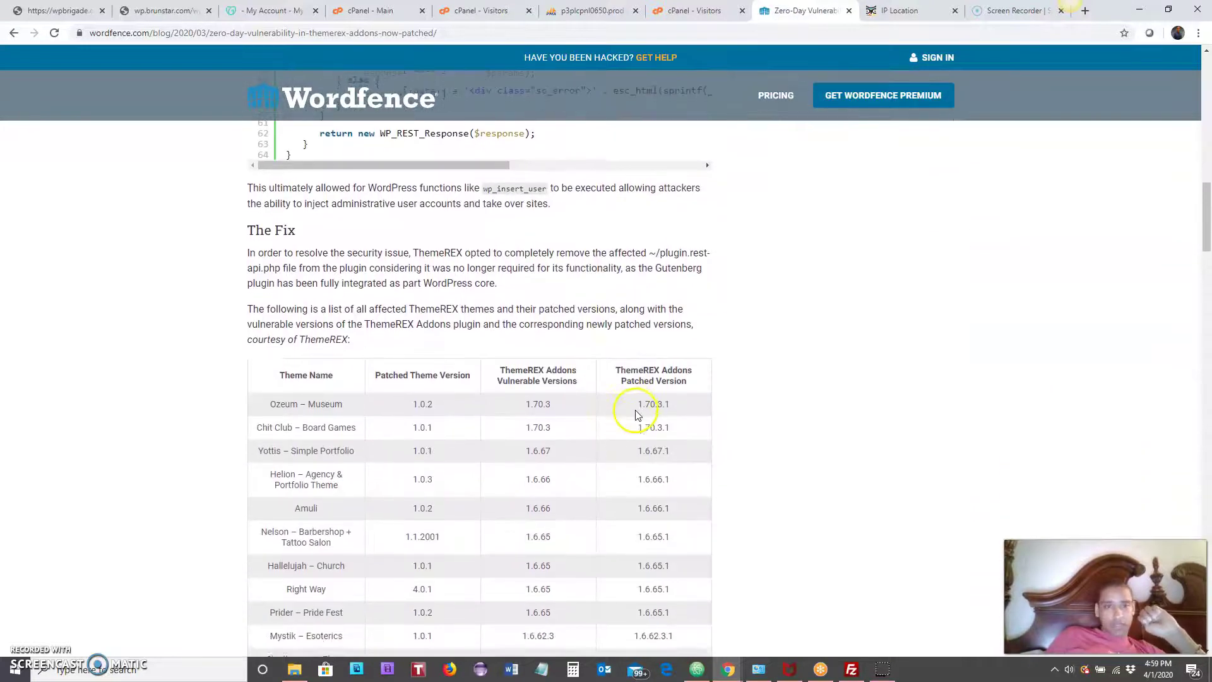
pyautogui.scroll(-7, 631, 406)
pyautogui.scroll(-4, 636, 405)
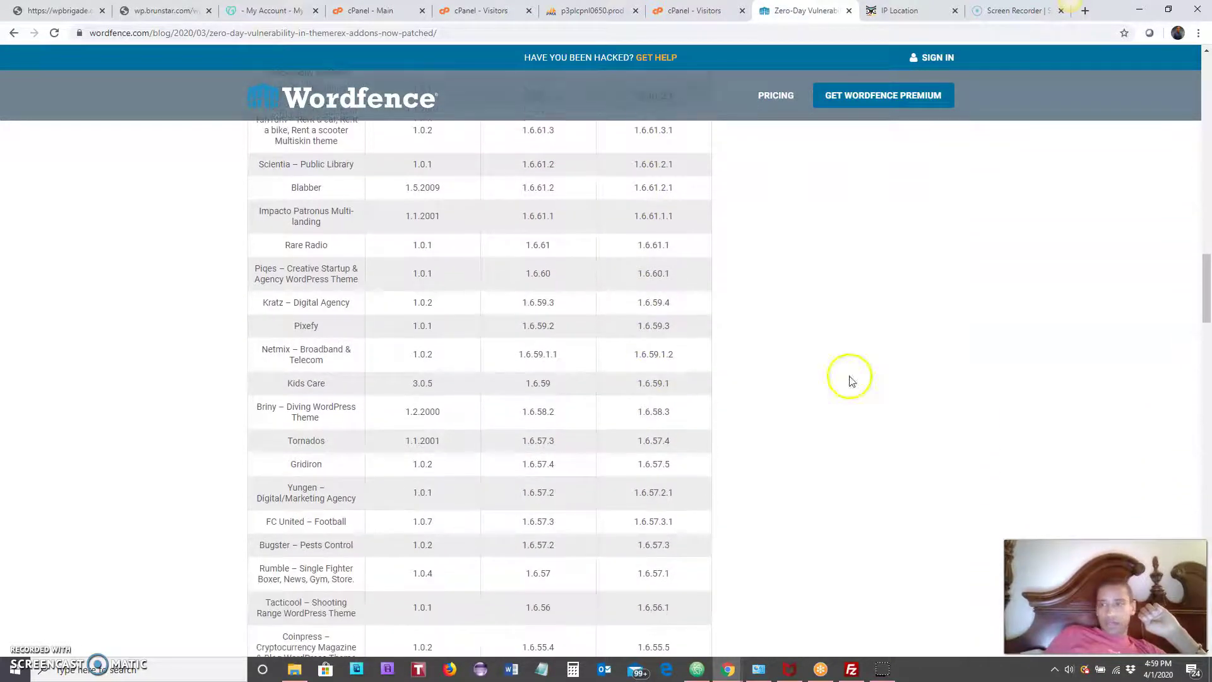
pyautogui.moveTo(1206, 292); pyautogui.dragTo(1207, 69)
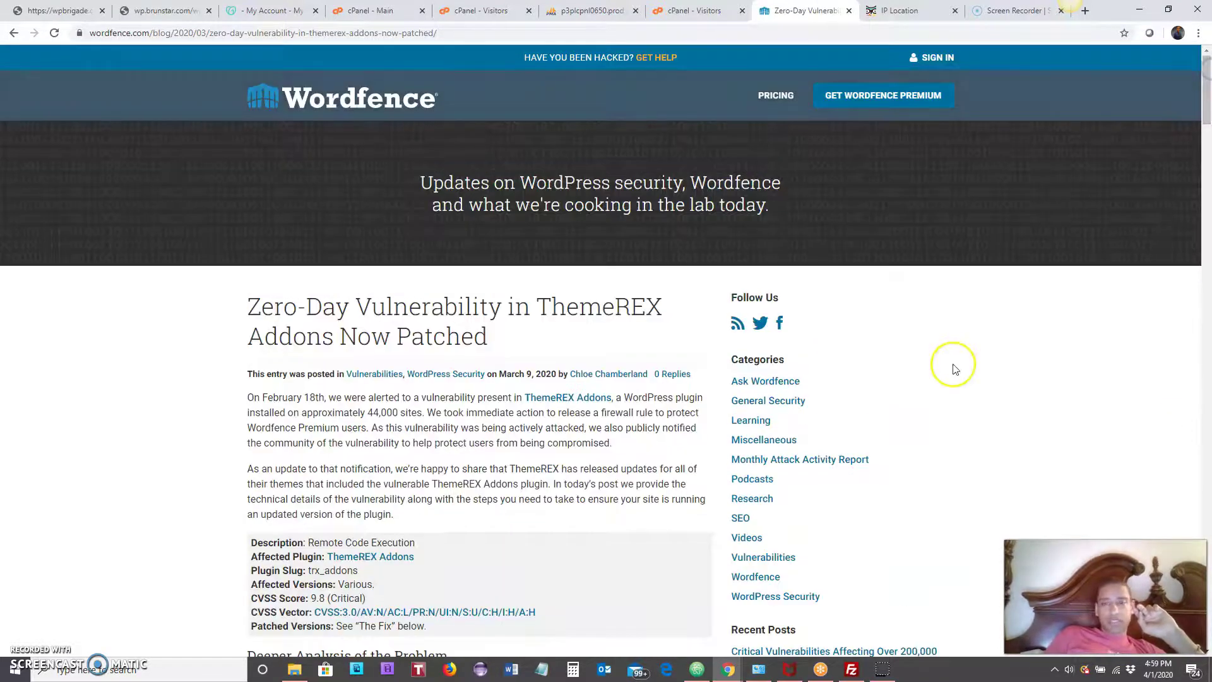
pyautogui.scroll(-2, 954, 366)
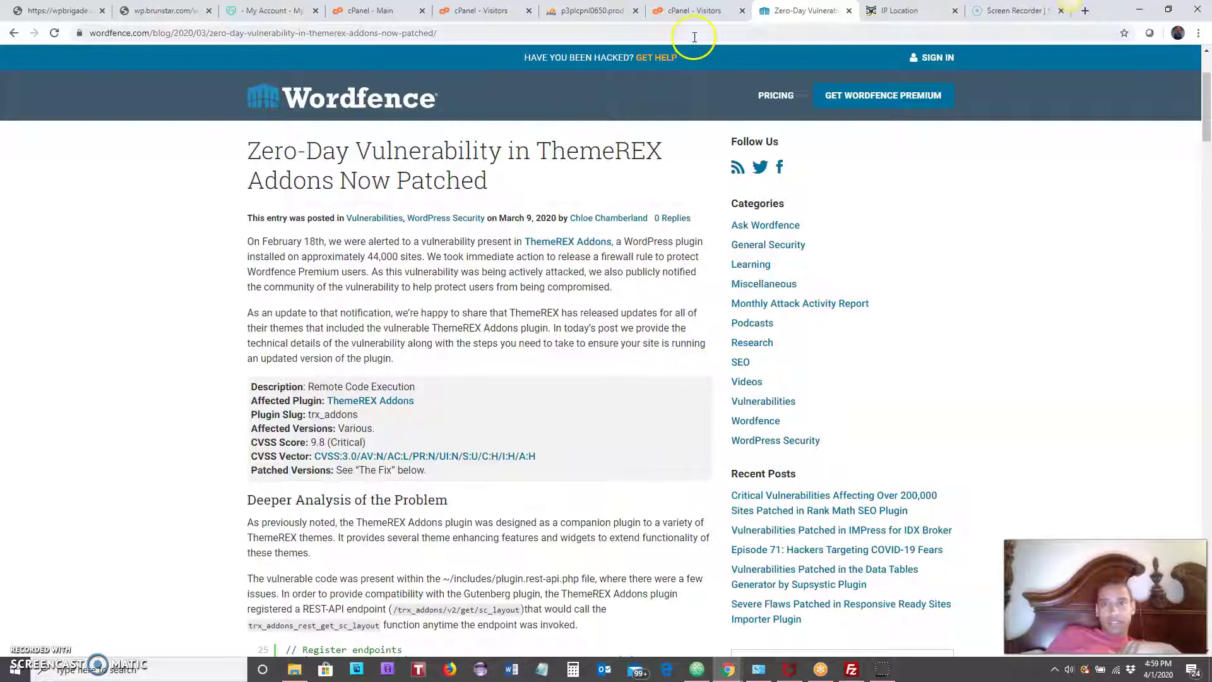
# - Return to the brunstar.com Visitors log and scroll the table sideways to the User Agent column
pyautogui.click(695, 17)
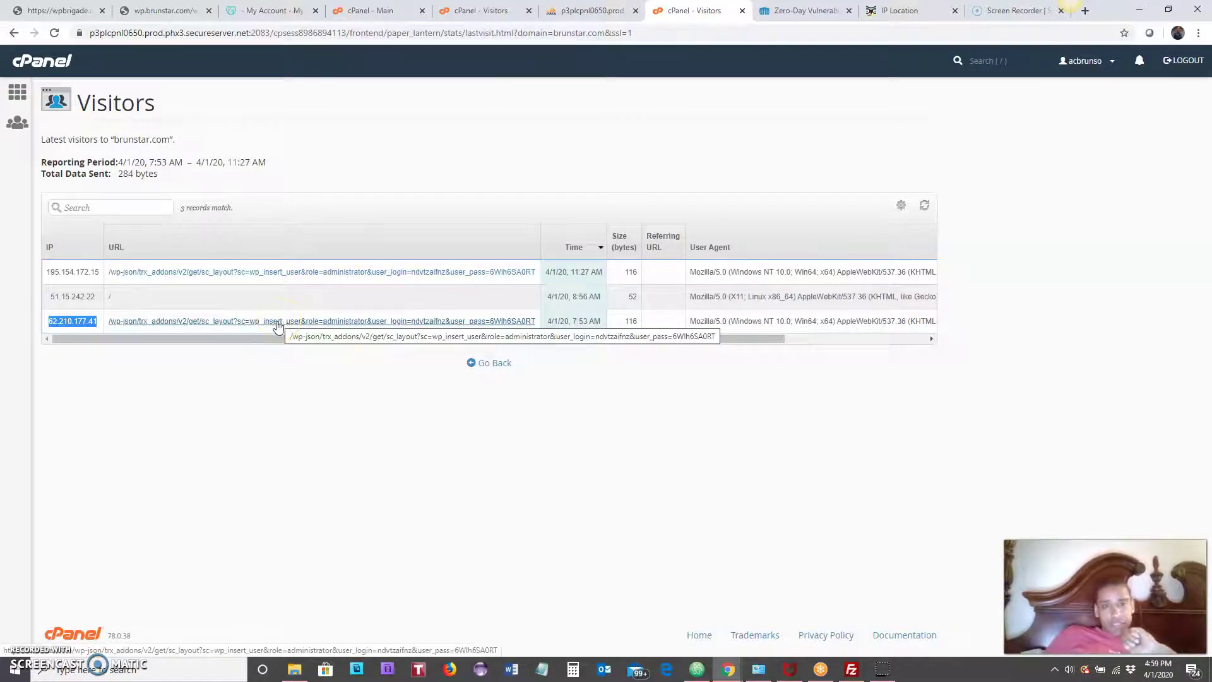
pyautogui.click(254, 341)
pyautogui.moveTo(254, 341); pyautogui.dragTo(195, 324)
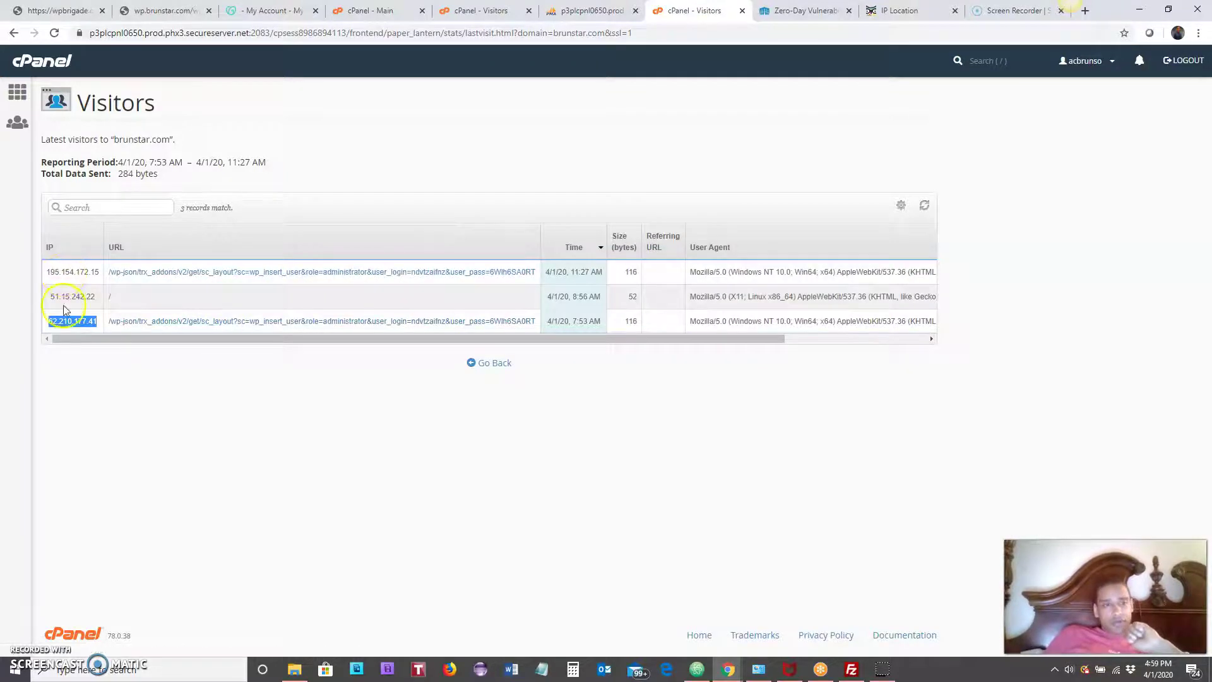